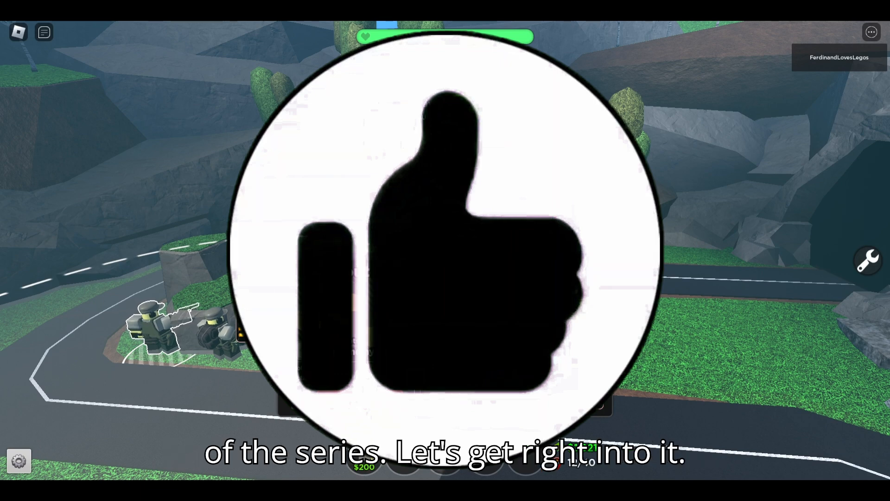
# Place a Scout tower on the grass beside the rock at the track's bend and select it.
pyautogui.click(560, 316)
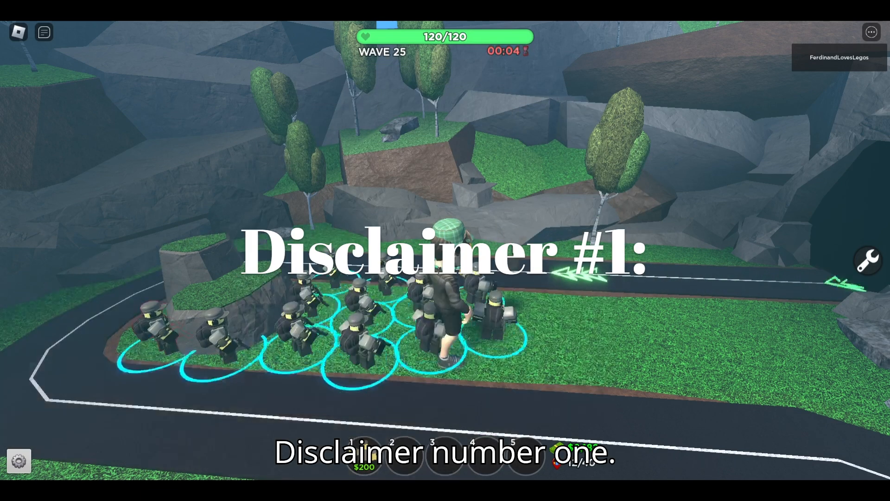
pyautogui.press('s')
pyautogui.moveTo(394, 297); pyautogui.dragTo(603, 287, button='right')
pyautogui.click(370, 451)
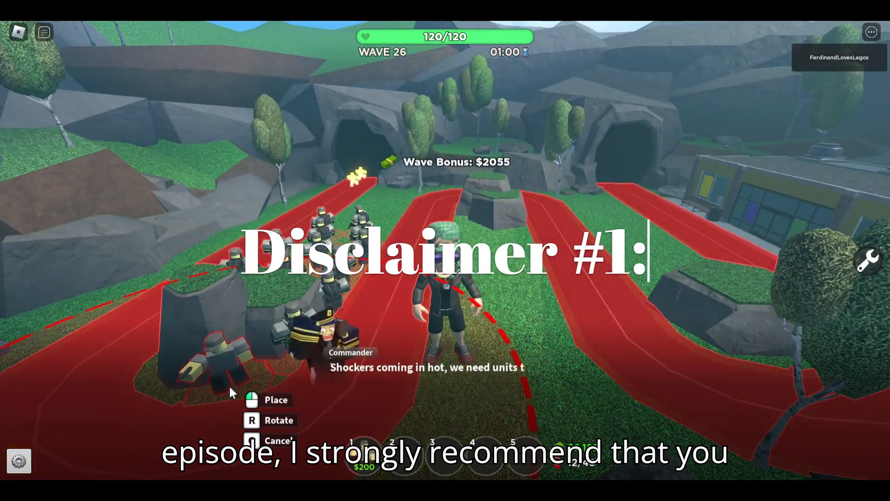
pyautogui.click(224, 385)
pyautogui.click(224, 385)
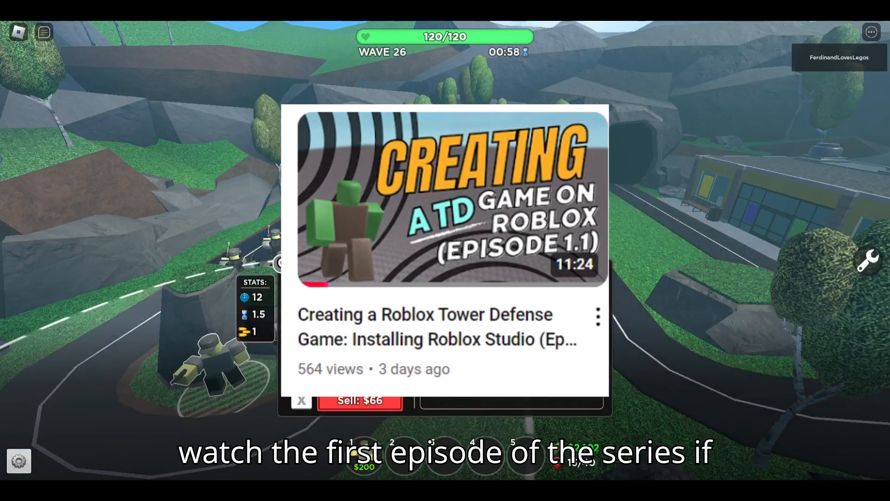
pyautogui.moveTo(224, 385); pyautogui.dragTo(195, 378, button='right')
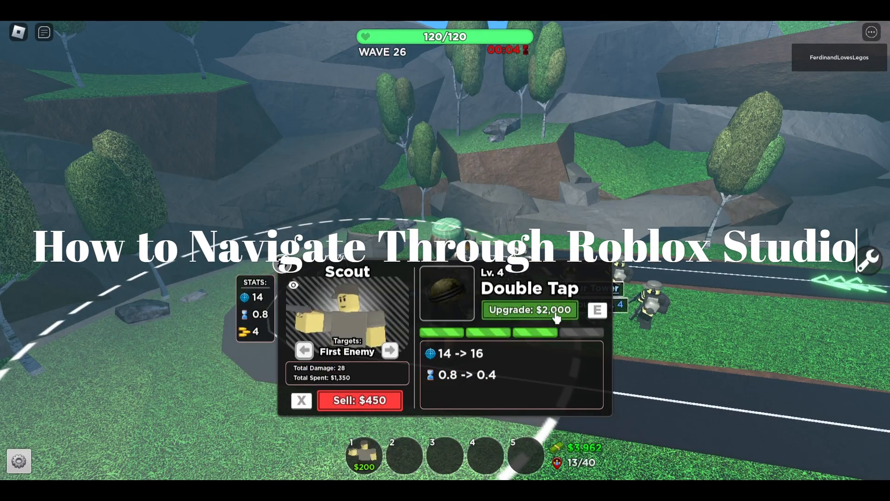
# Deselect the current Scout and place another Scout tower at the foot of the rock inside the track's bend.
pyautogui.click(557, 168)
pyautogui.moveTo(557, 165); pyautogui.dragTo(557, 164, button='right')
pyautogui.click(364, 452)
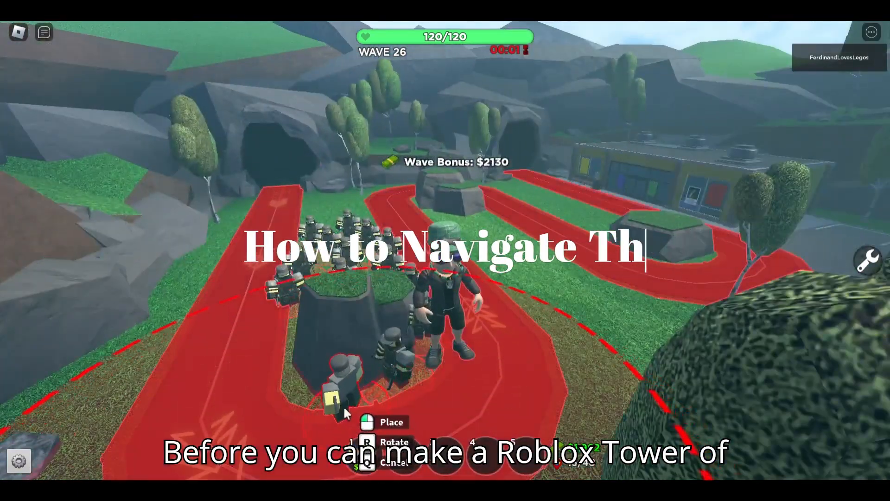
pyautogui.click(317, 402)
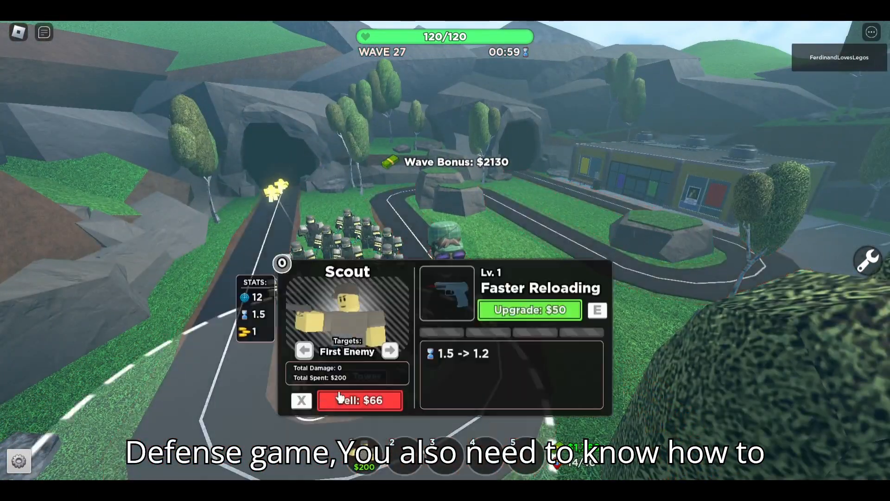
# Upgrade the newly placed Scout through every level up to Double Tap and deselect it.
pyautogui.click(532, 310)
pyautogui.click(532, 310)
pyautogui.click(532, 310)
pyautogui.click(532, 311)
pyautogui.click(532, 310)
pyautogui.moveTo(532, 313); pyautogui.dragTo(532, 313, button='right')
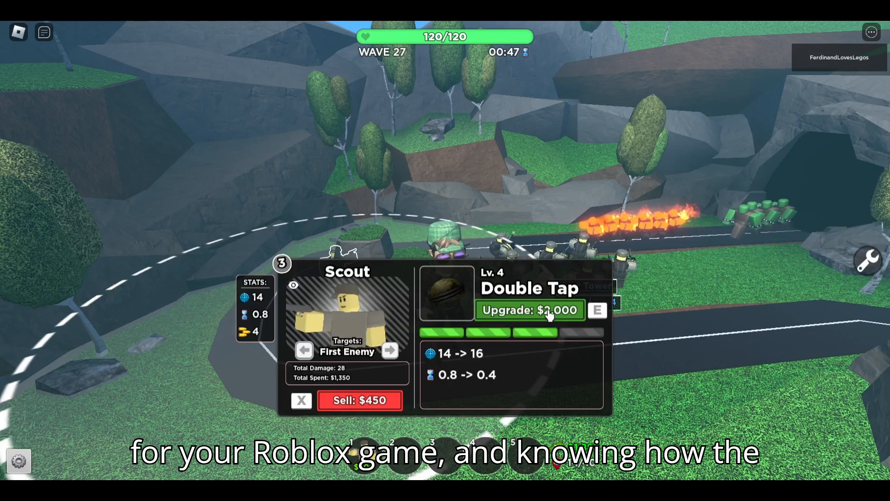
pyautogui.click(550, 315)
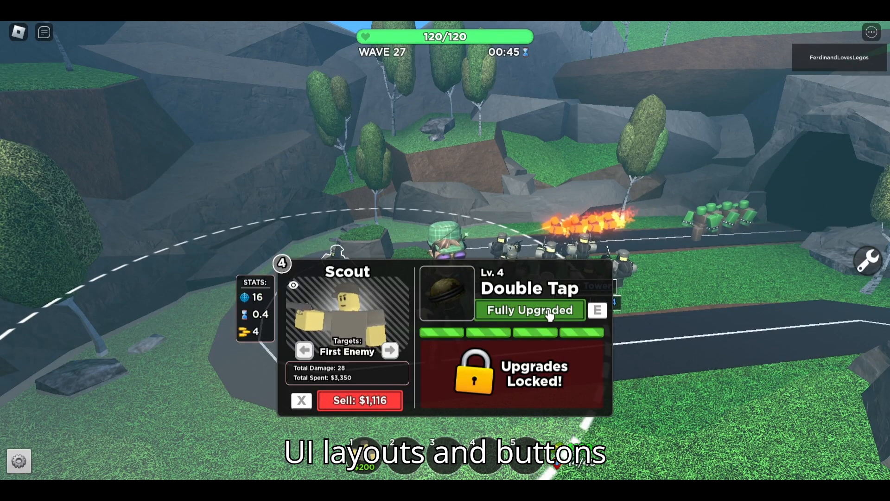
pyautogui.click(532, 209)
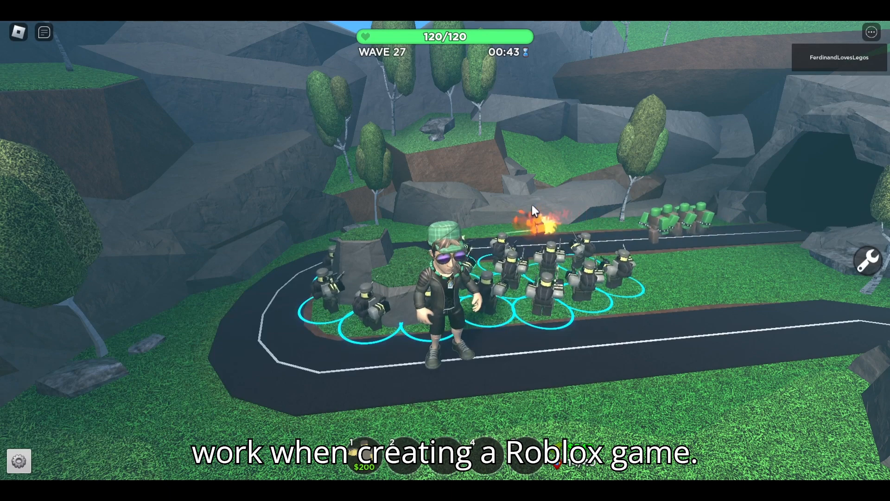
pyautogui.moveTo(532, 205); pyautogui.dragTo(532, 202, button='right')
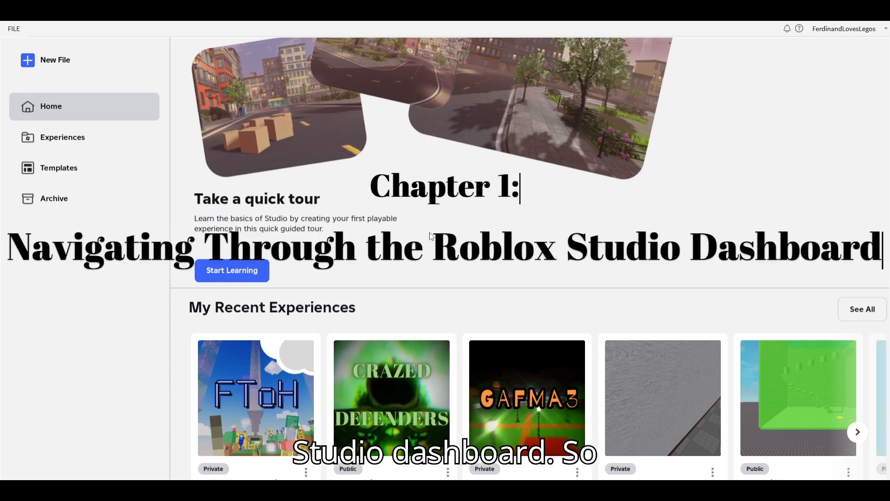
# Look over the Home dashboard and open the full list of recent experiences.
pyautogui.scroll(4, 392, 246)
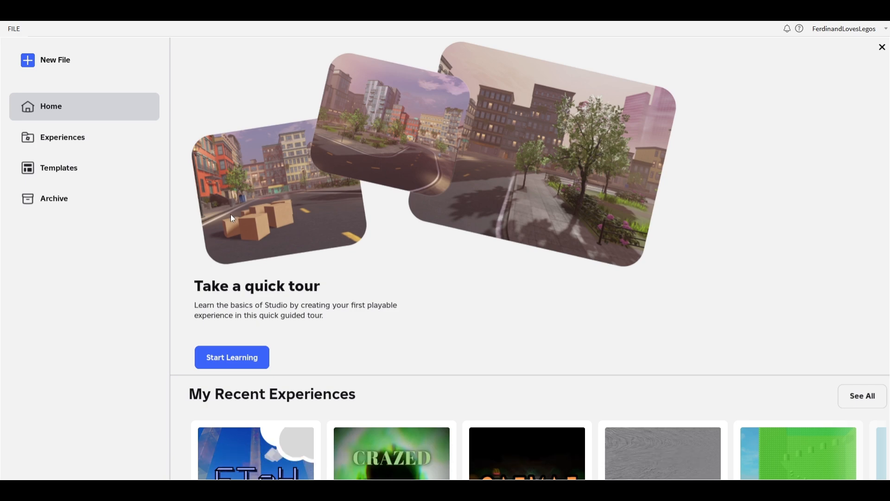
pyautogui.scroll(-5, 302, 260)
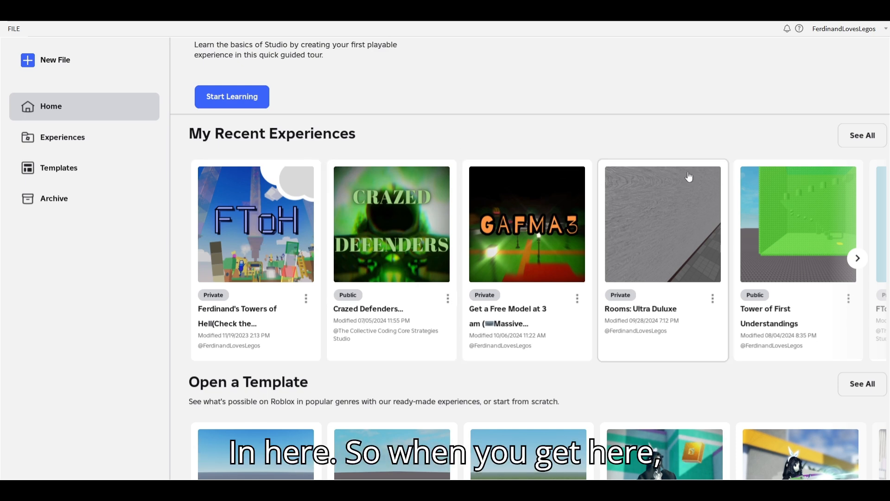
pyautogui.click(853, 138)
# Look through the whole list of experiences down to the very first place and back to the start.
pyautogui.scroll(-6, 541, 197)
pyautogui.scroll(-3, 543, 199)
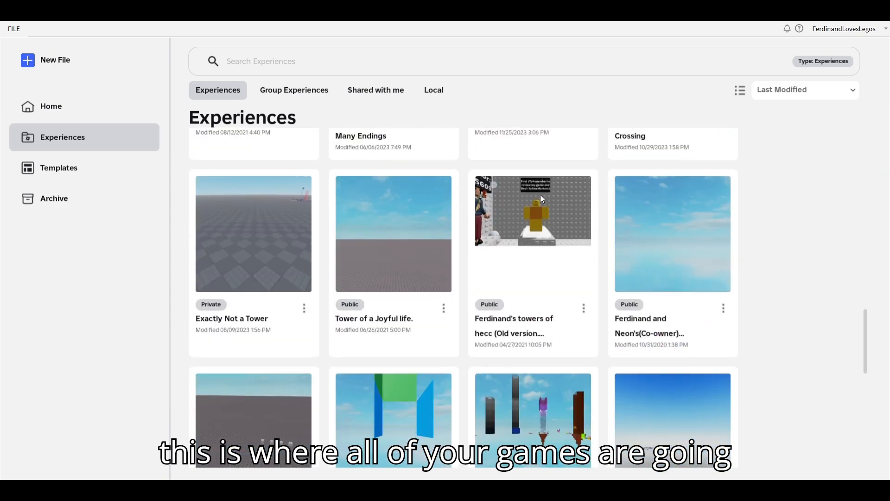
pyautogui.scroll(10, 542, 199)
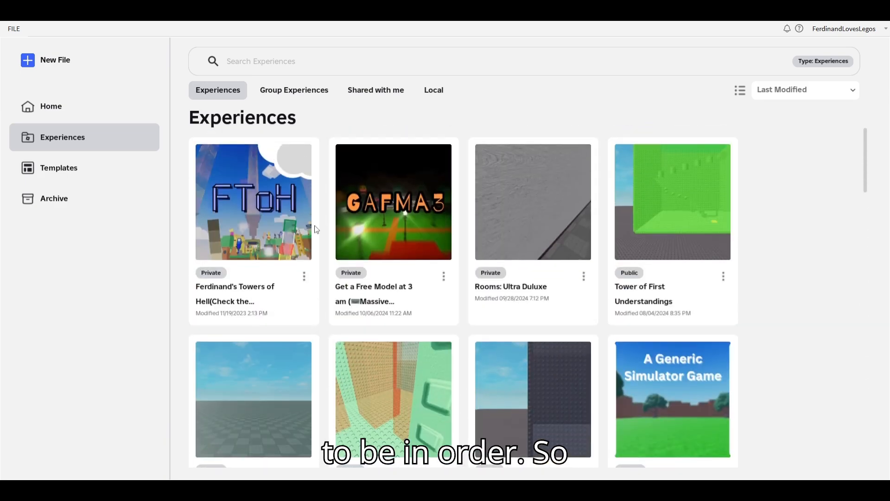
pyautogui.scroll(-5, 408, 312)
pyautogui.scroll(-10, 412, 316)
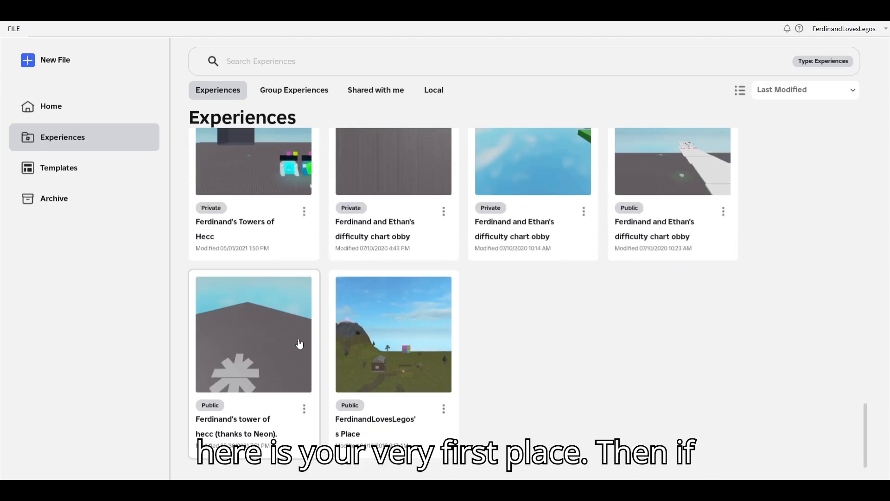
pyautogui.scroll(10, 385, 260)
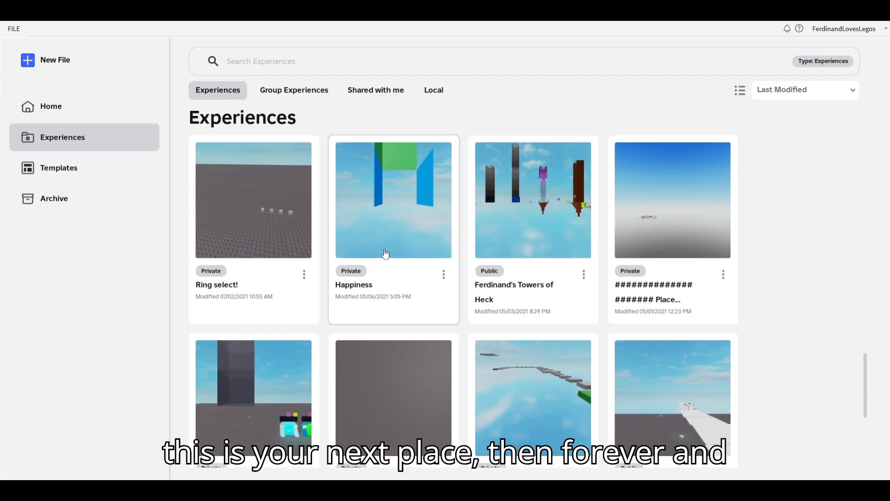
pyautogui.scroll(6, 385, 254)
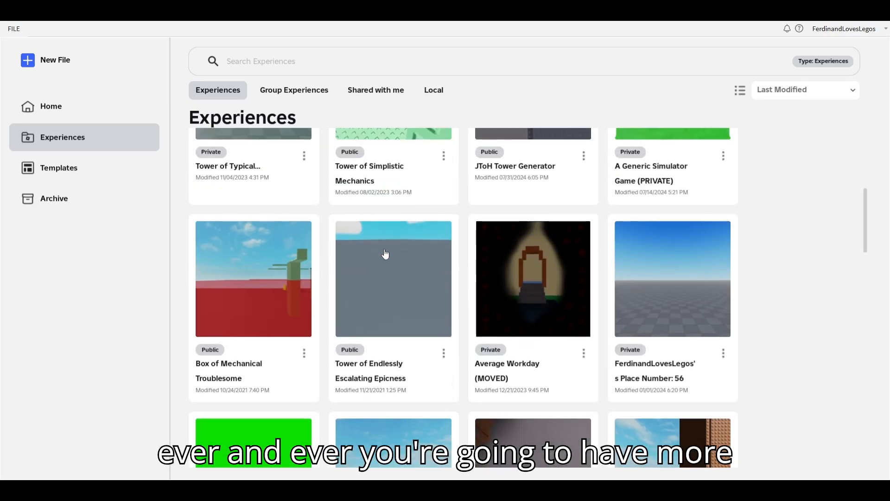
pyautogui.scroll(6, 384, 254)
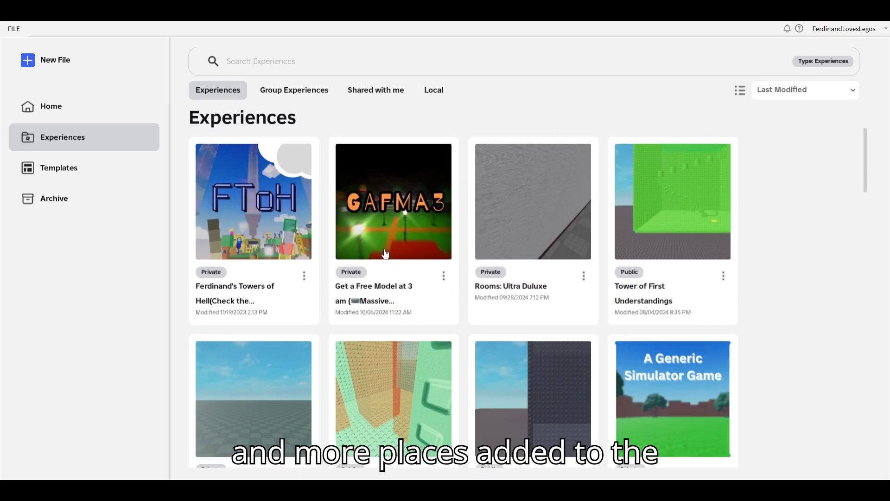
pyautogui.scroll(-3, 382, 406)
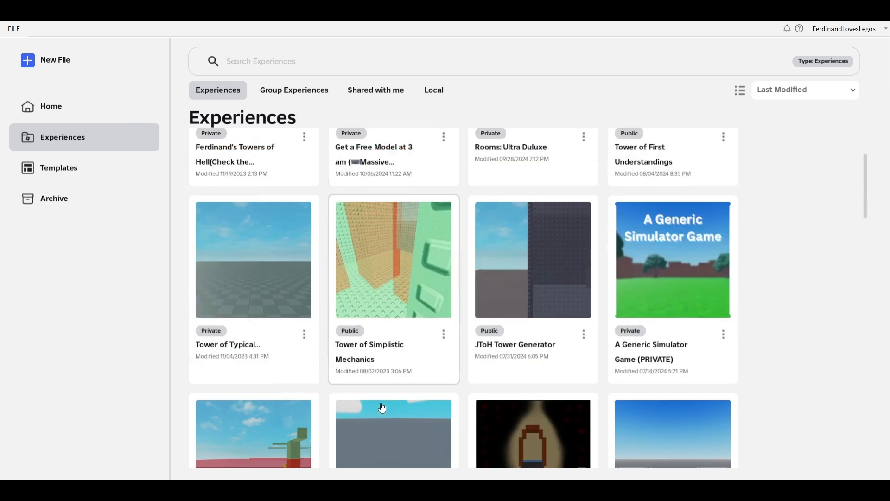
pyautogui.scroll(3, 397, 279)
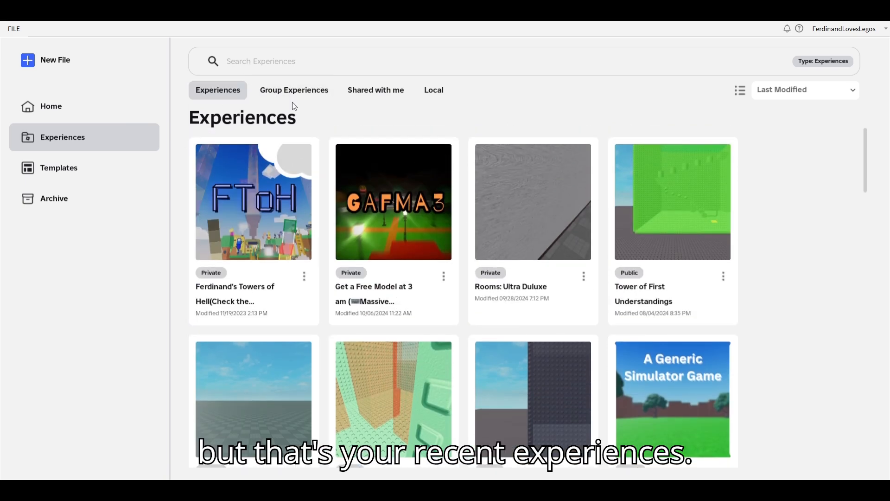
# Return to the Home dashboard and reopen the full list from My Recent Experiences.
pyautogui.click(90, 115)
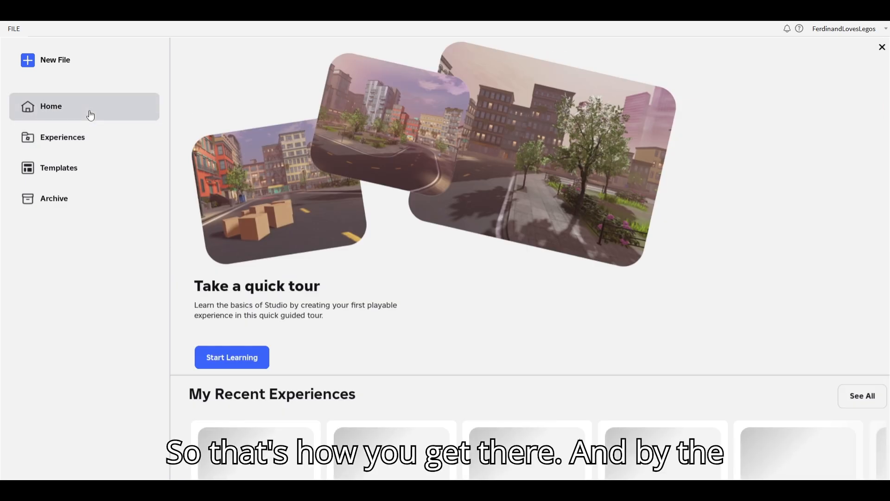
pyautogui.scroll(-8, 260, 299)
pyautogui.scroll(5, 260, 299)
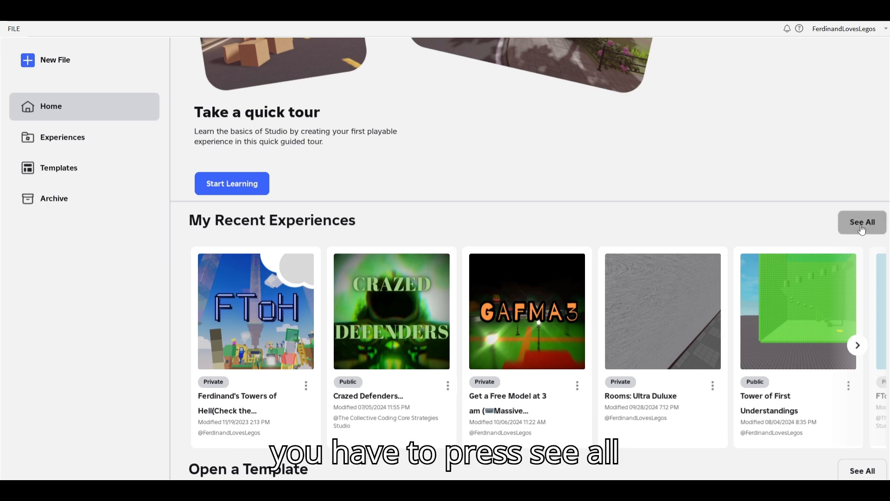
pyautogui.click(842, 227)
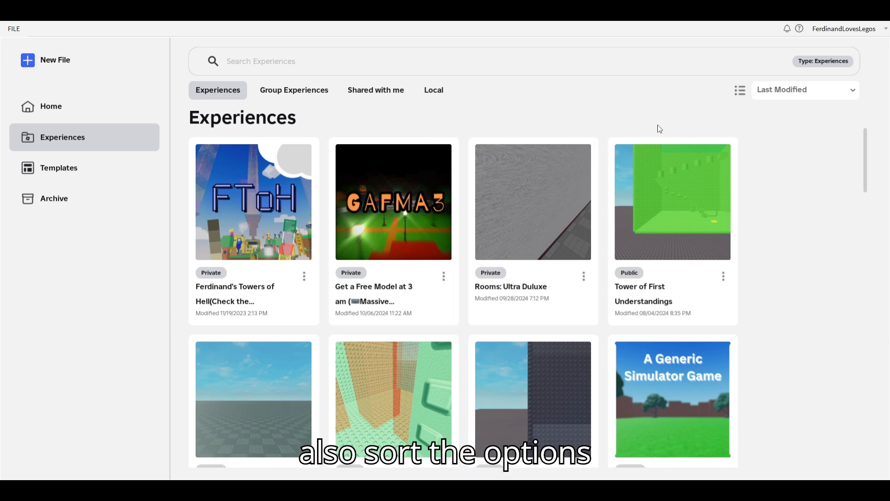
# Cycle the experiences' sort order through Alphabetical, Date Created and Date Created (Descending), ending on Last Modified.
pyautogui.click(790, 90)
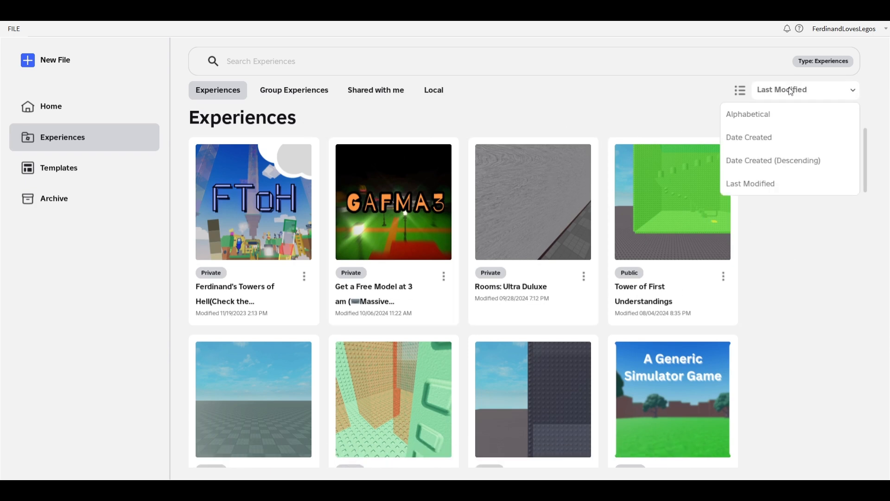
pyautogui.click(724, 112)
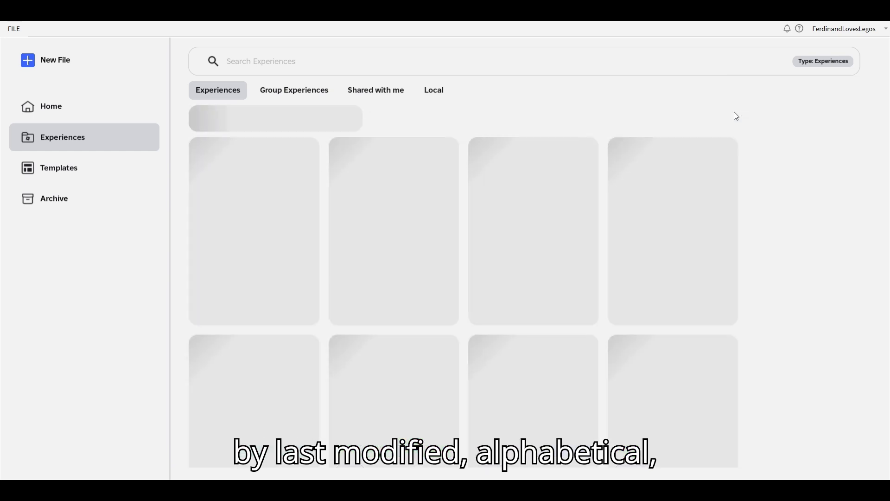
pyautogui.click(800, 92)
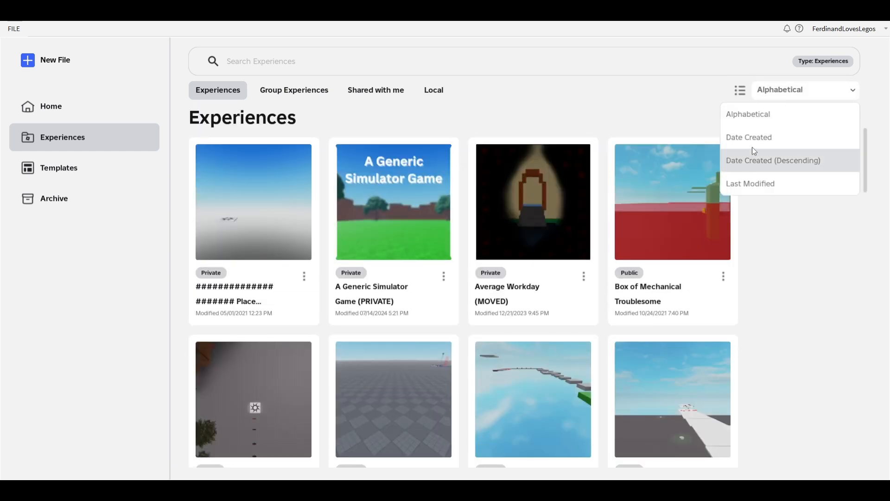
pyautogui.click(751, 135)
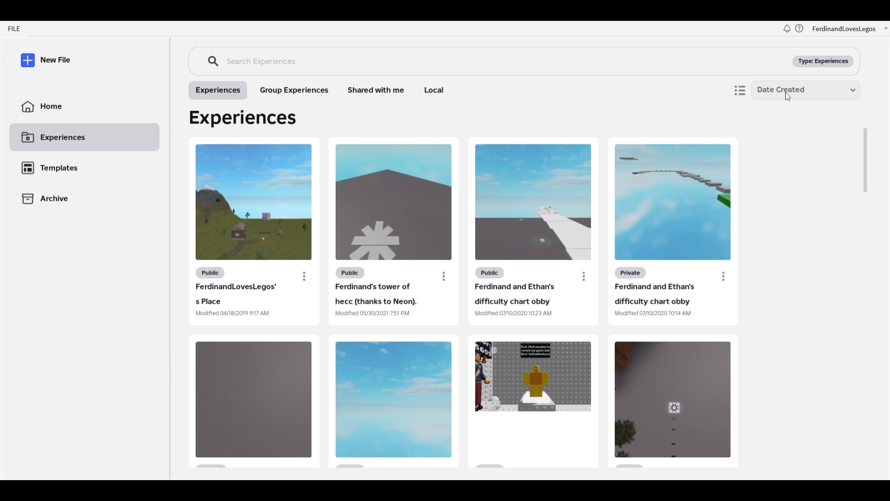
pyautogui.click(785, 93)
pyautogui.click(774, 162)
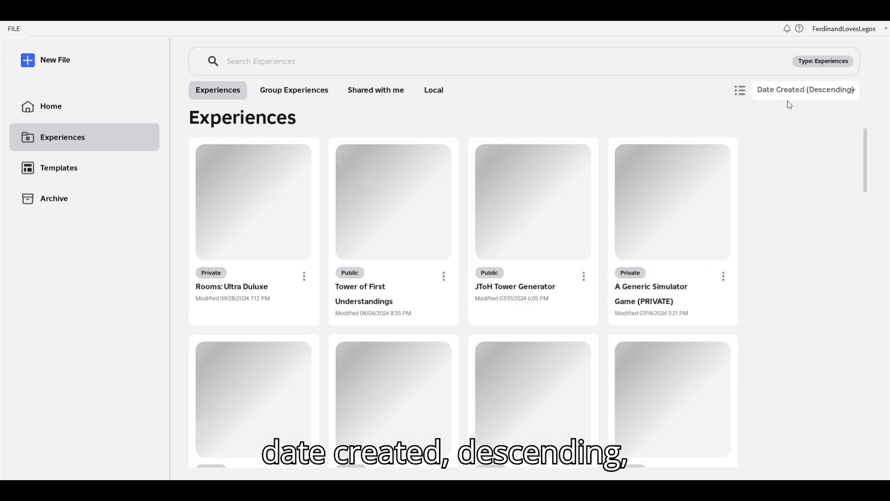
pyautogui.click(786, 94)
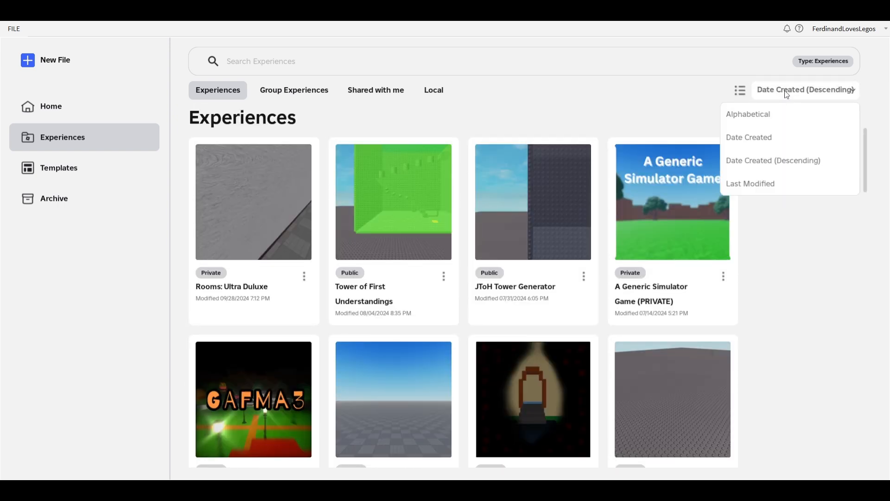
pyautogui.click(760, 184)
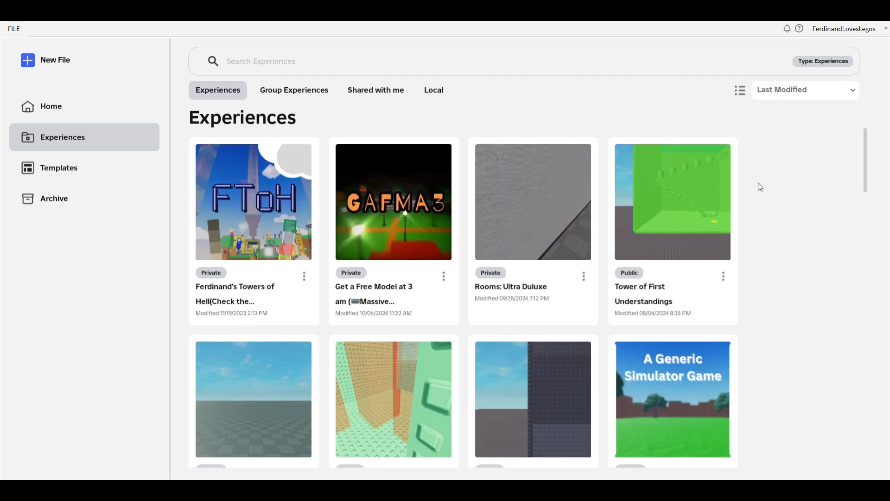
# Switch the experiences from the tile grid to the detailed list view and look through its rows.
pyautogui.click(737, 96)
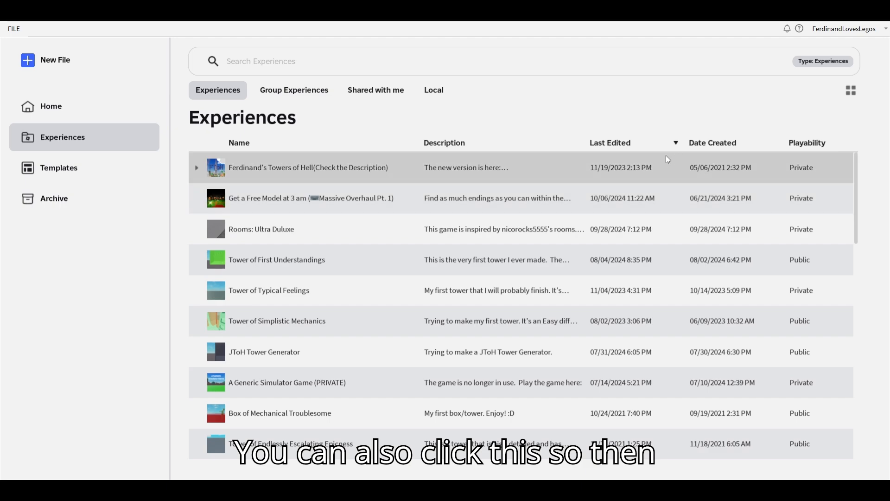
pyautogui.scroll(-5, 379, 309)
pyautogui.scroll(-10, 379, 310)
pyautogui.scroll(12, 379, 309)
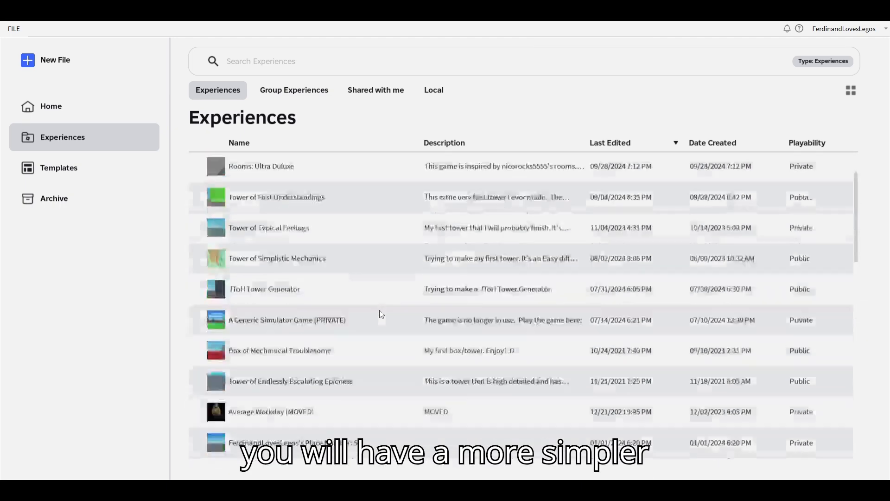
# Reverse the list's Last Edited sort order and restore it to descending.
pyautogui.scroll(3, 380, 310)
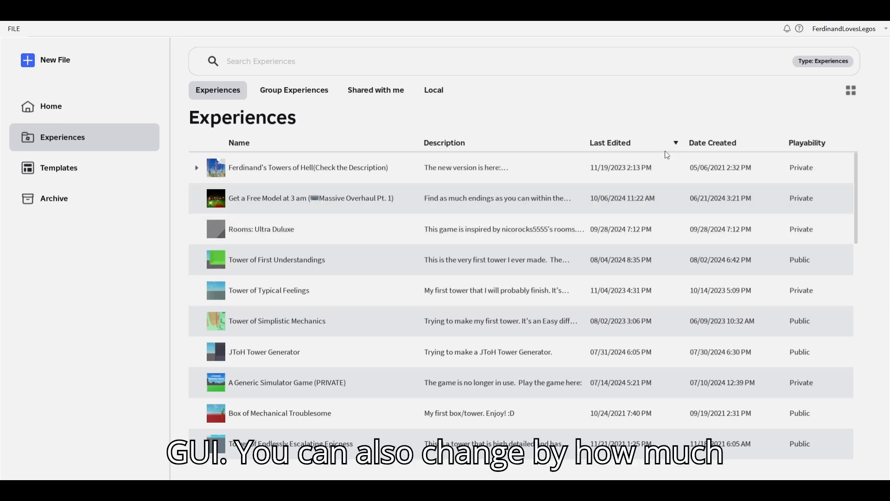
pyautogui.click(676, 143)
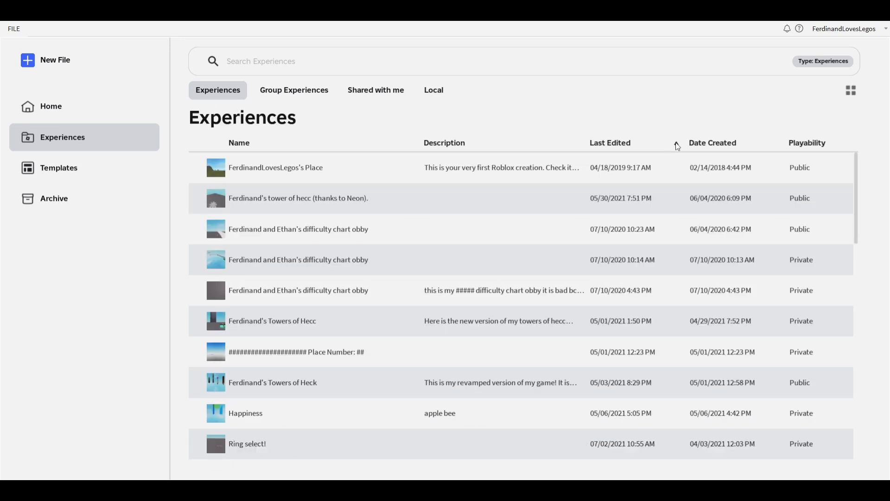
pyautogui.click(676, 144)
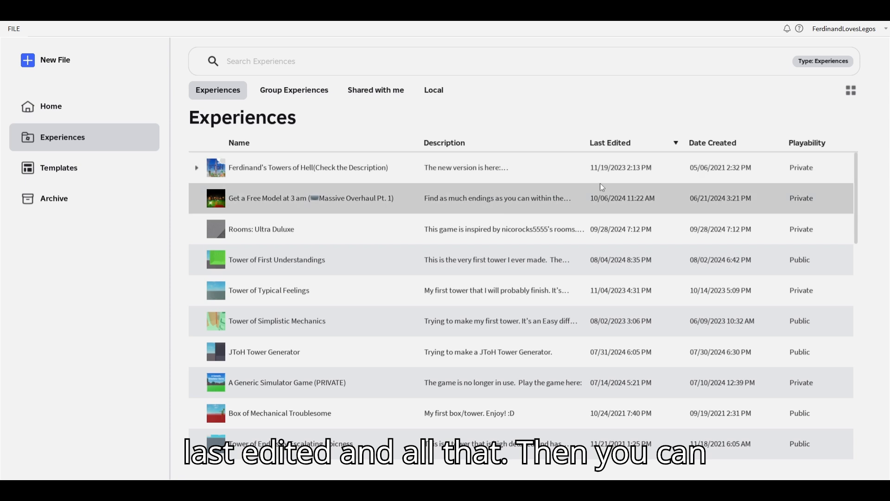
# Switch the experiences back to the tile grid and view the options menu of Get a Free Model at 3 am.
pyautogui.click(849, 98)
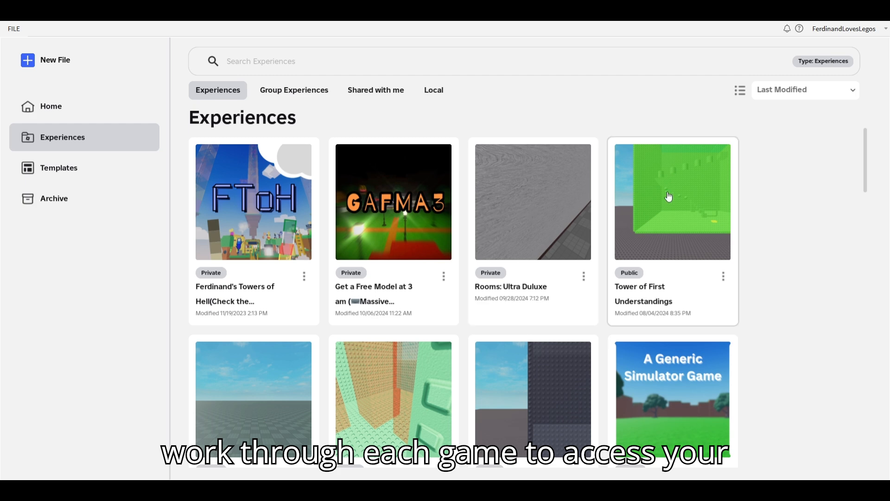
pyautogui.scroll(-10, 498, 222)
pyautogui.scroll(10, 496, 221)
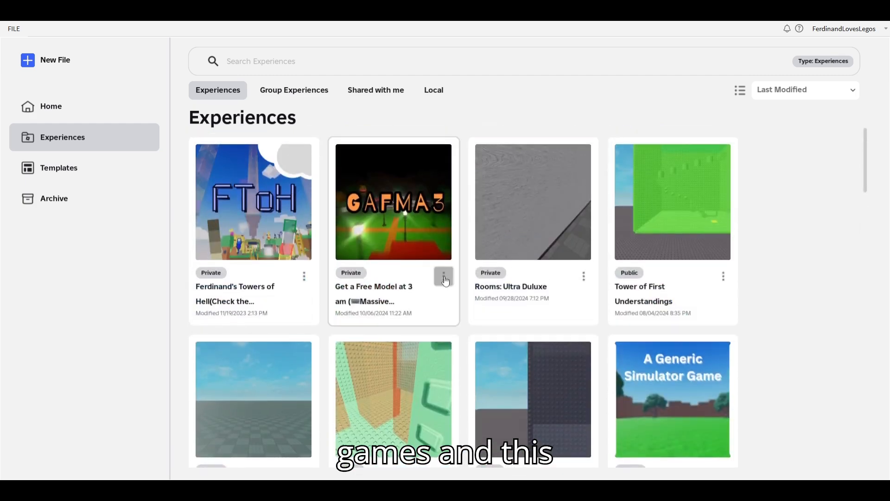
pyautogui.click(446, 280)
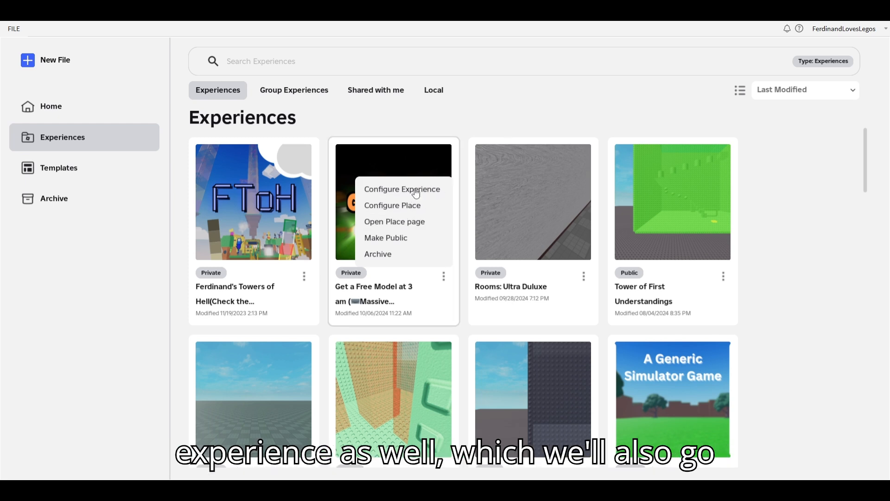
pyautogui.click(527, 109)
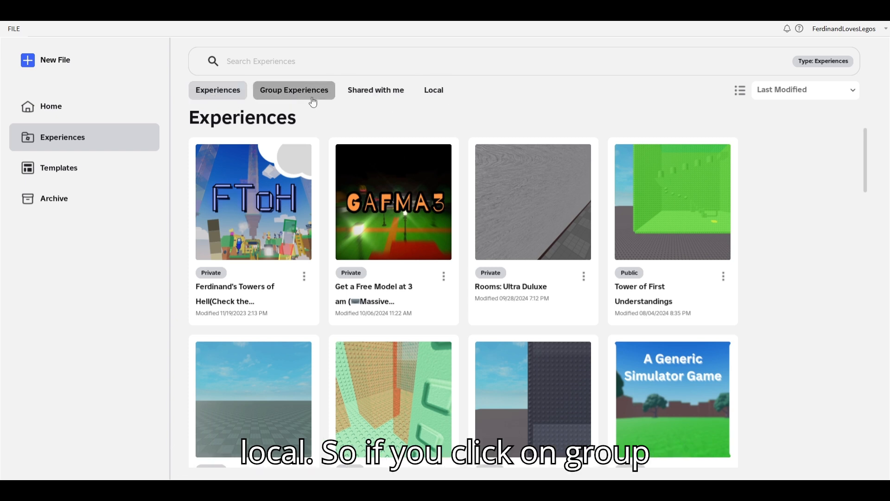
# Show the Group Experiences and look through the group's games.
pyautogui.click(287, 92)
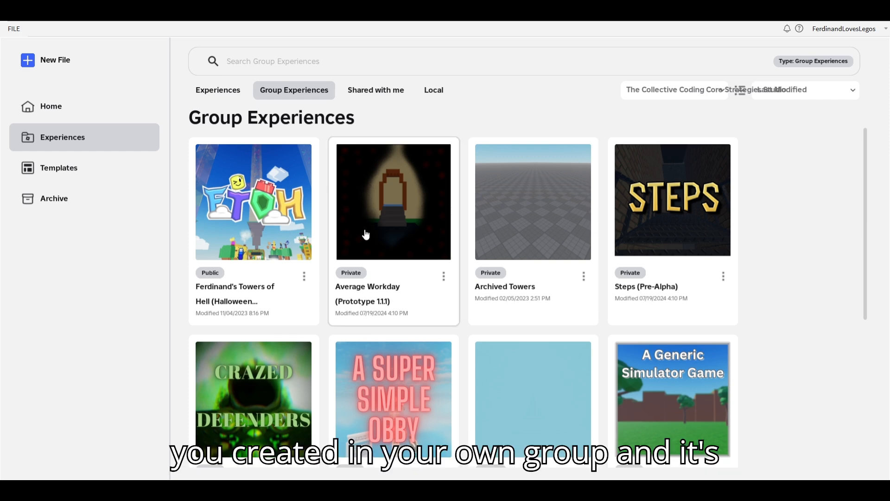
pyautogui.scroll(-3, 366, 234)
pyautogui.scroll(-3, 365, 234)
pyautogui.scroll(6, 366, 234)
# Return to the personal Experiences list and look through its tiles.
pyautogui.click(218, 90)
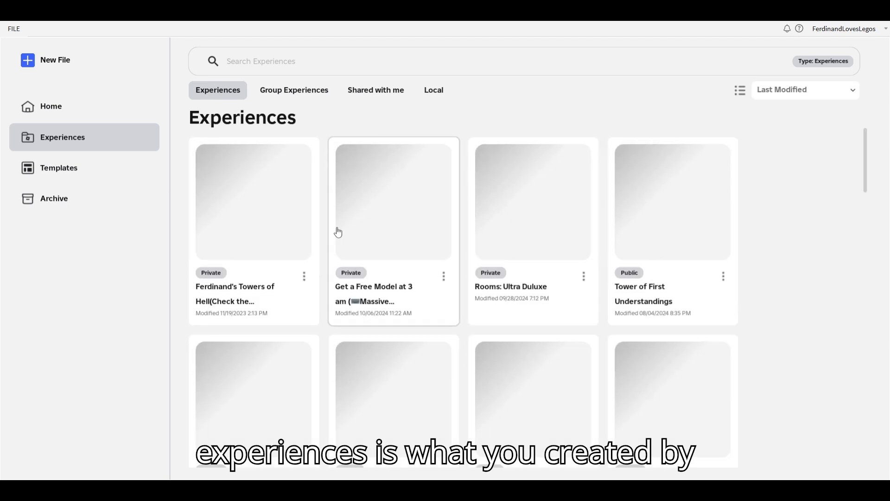
pyautogui.scroll(-15, 394, 263)
pyautogui.scroll(15, 396, 265)
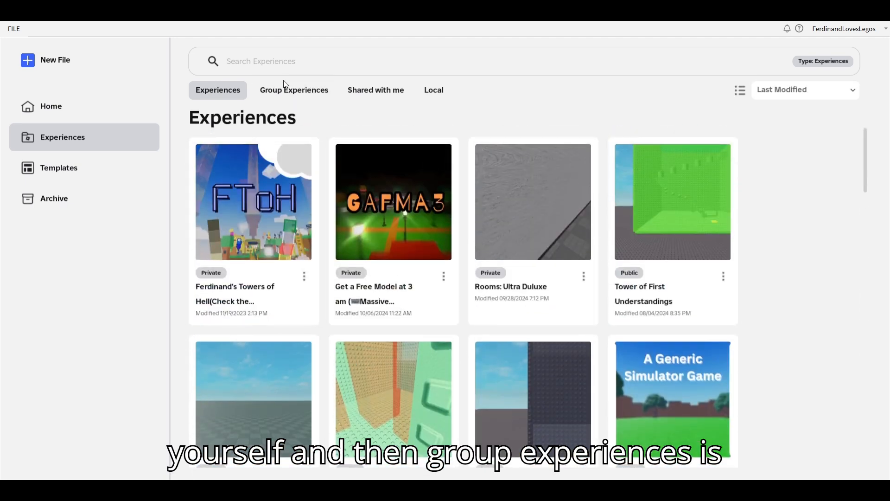
# Reopen the Group Experiences and browse the full list down to its last entry and back.
pyautogui.click(297, 91)
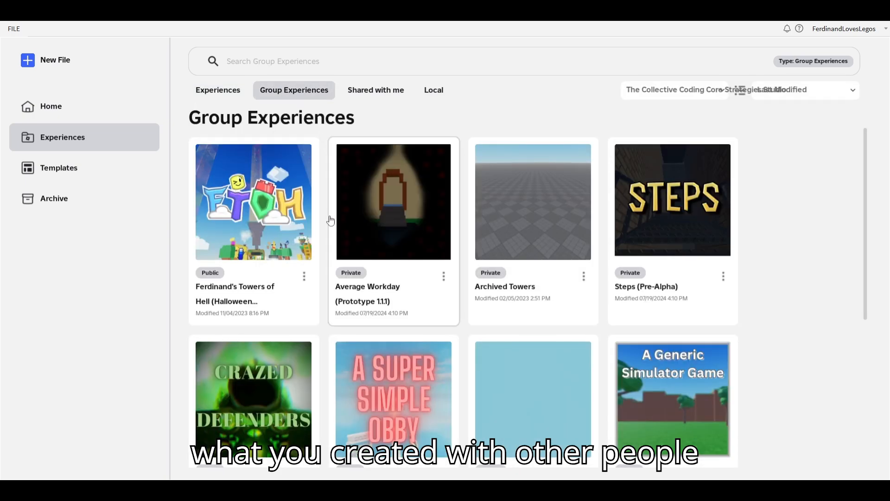
pyautogui.scroll(-5, 328, 241)
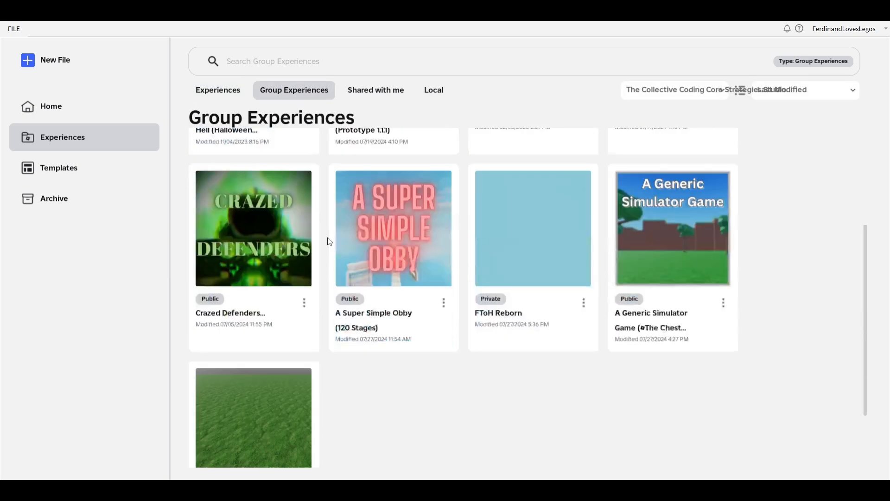
pyautogui.scroll(3, 328, 241)
pyautogui.scroll(-3, 328, 241)
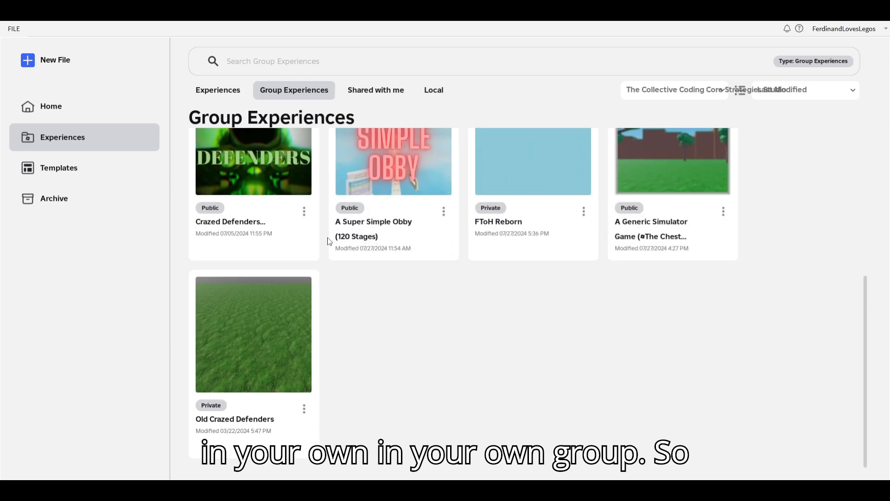
pyautogui.scroll(5, 328, 241)
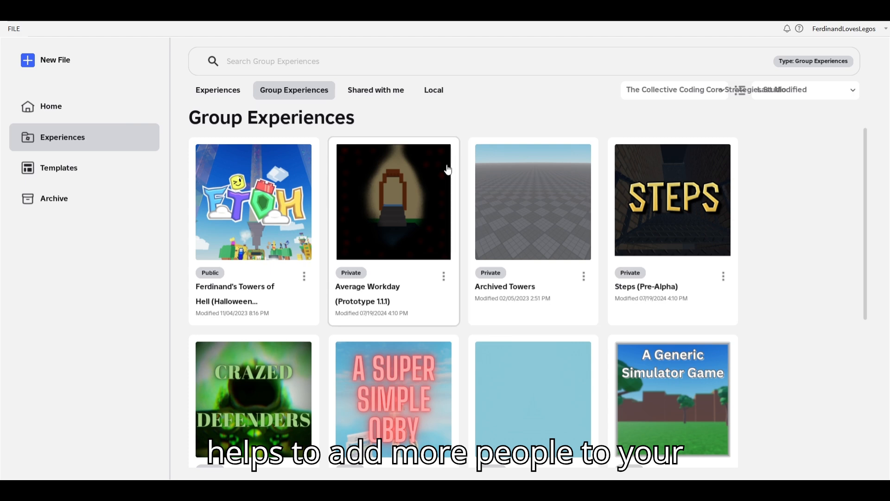
pyautogui.scroll(-5, 454, 318)
pyautogui.scroll(5, 455, 318)
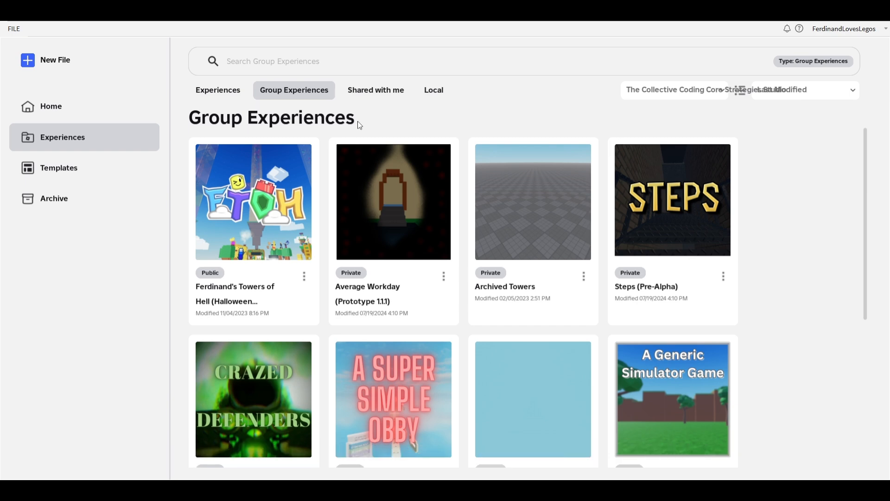
# Show the experiences under Shared with me and look through them to the end of the list.
pyautogui.click(380, 94)
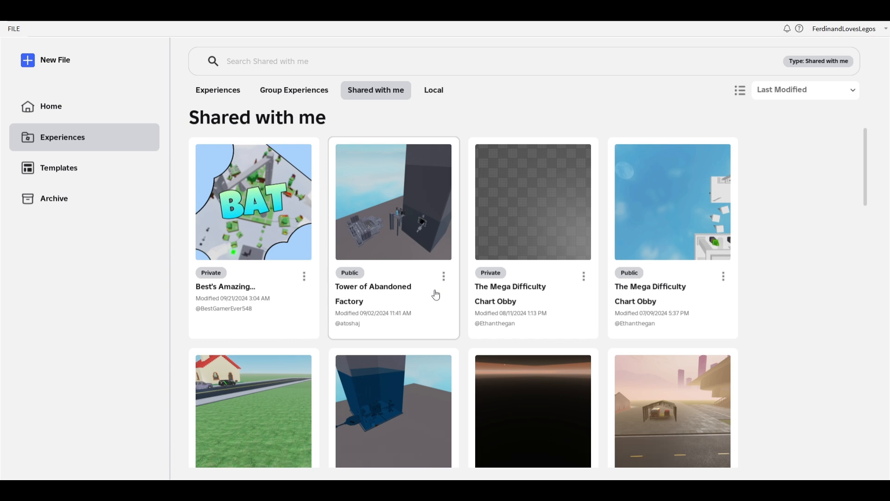
pyautogui.scroll(-20, 436, 295)
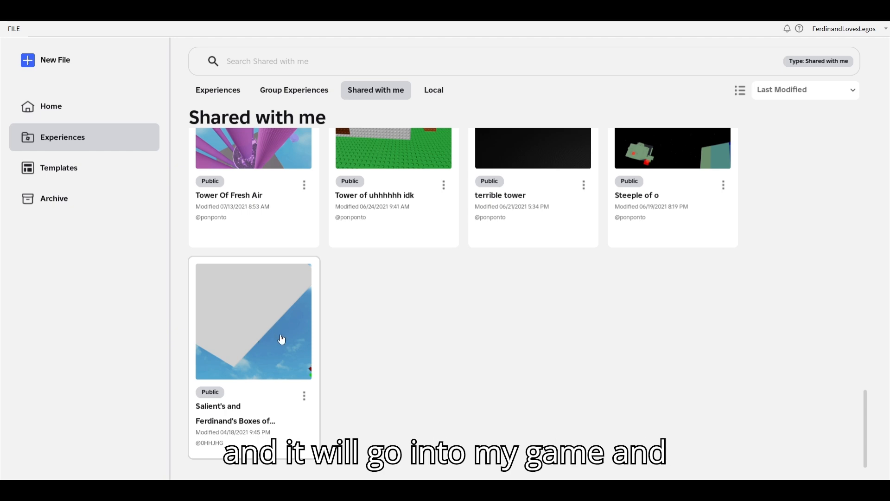
pyautogui.scroll(20, 447, 292)
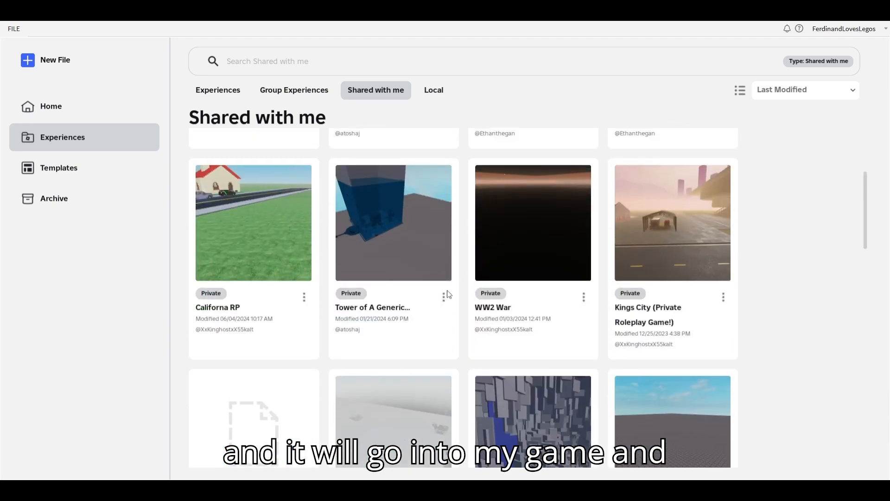
pyautogui.scroll(5, 448, 294)
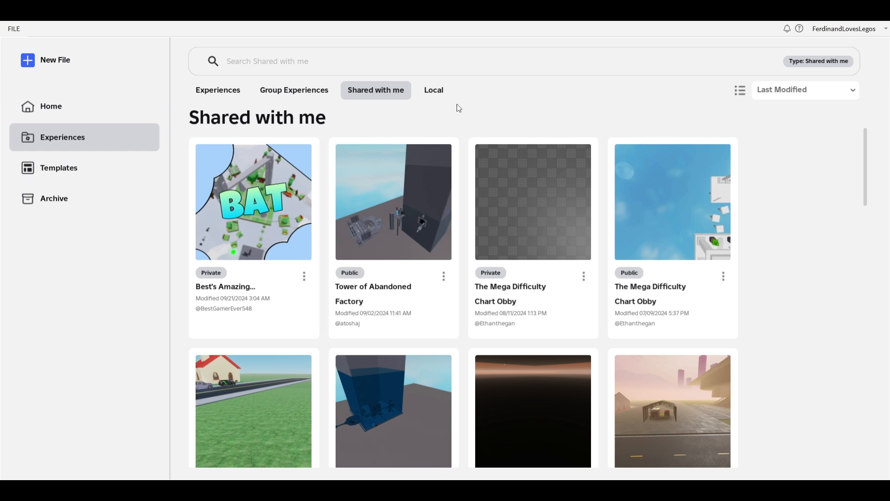
# View the Local files by way of the personal Experiences list, and return to Experiences.
pyautogui.click(213, 94)
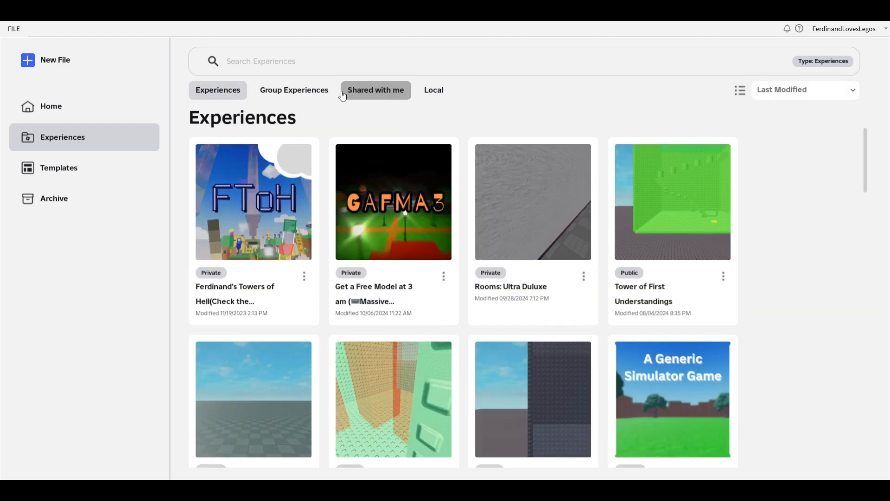
pyautogui.click(420, 91)
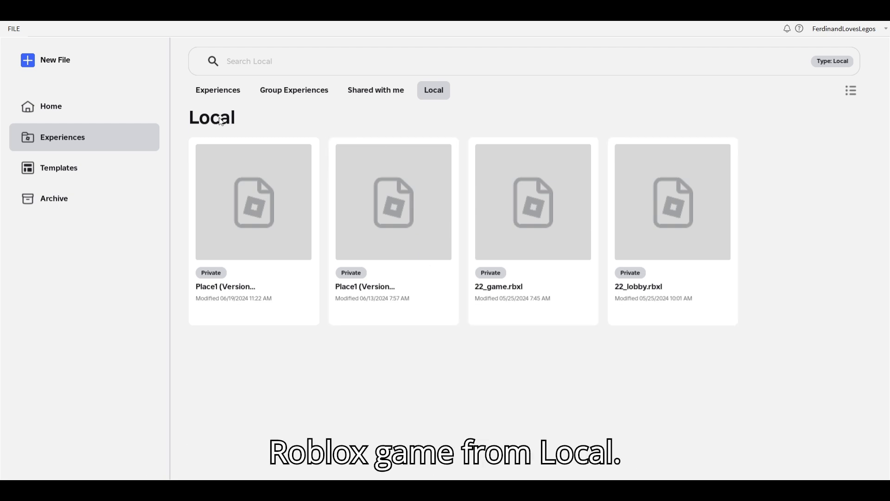
pyautogui.click(203, 94)
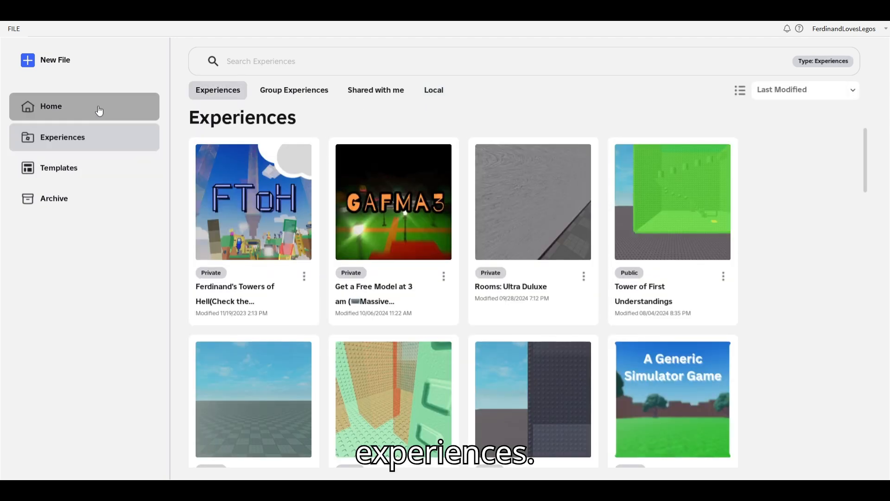
# Go to the Home dashboard and look through the Open a Template row as far as UGC Homestore.
pyautogui.click(97, 110)
pyautogui.scroll(-8, 279, 235)
pyautogui.scroll(-1, 279, 238)
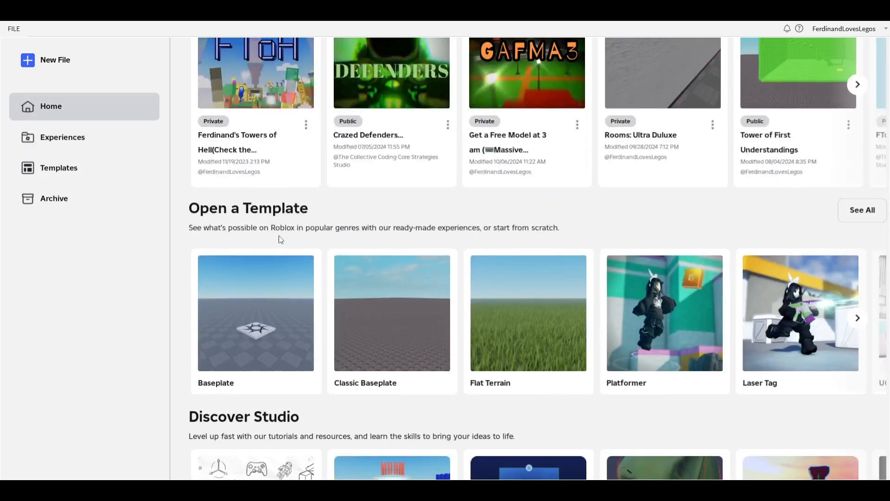
pyautogui.scroll(5, 280, 239)
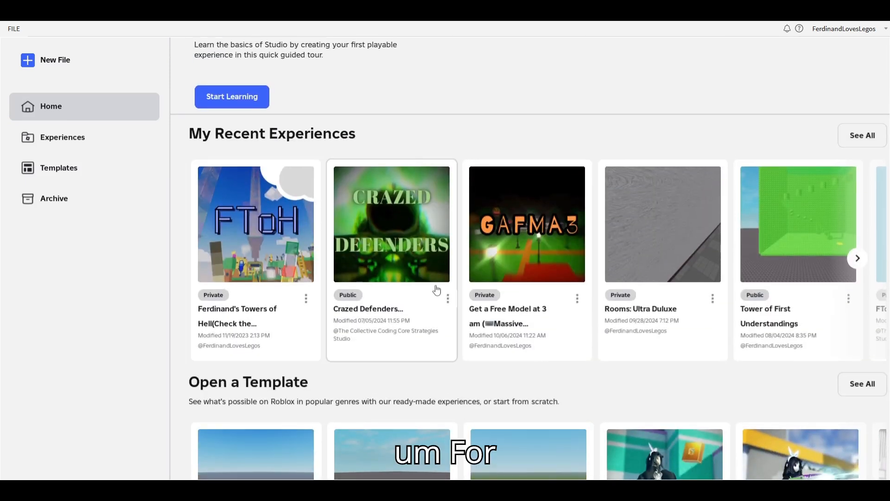
pyautogui.scroll(-7, 276, 390)
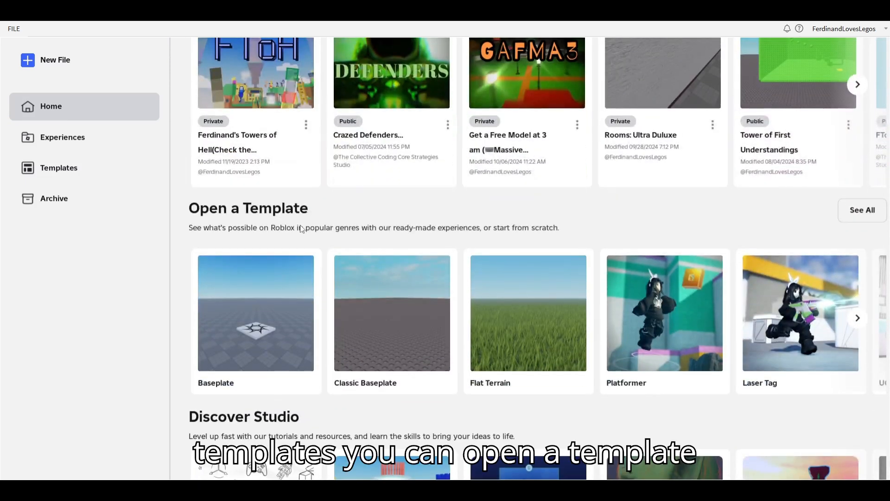
pyautogui.scroll(-2, 292, 216)
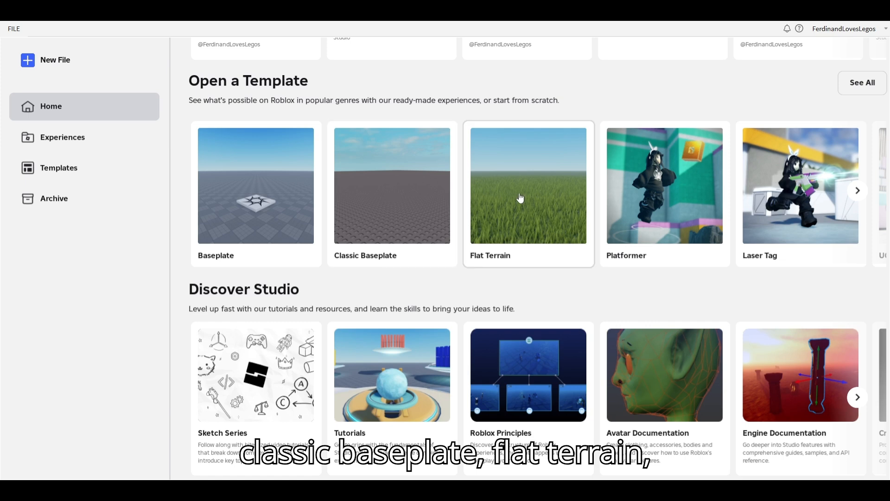
pyautogui.click(857, 197)
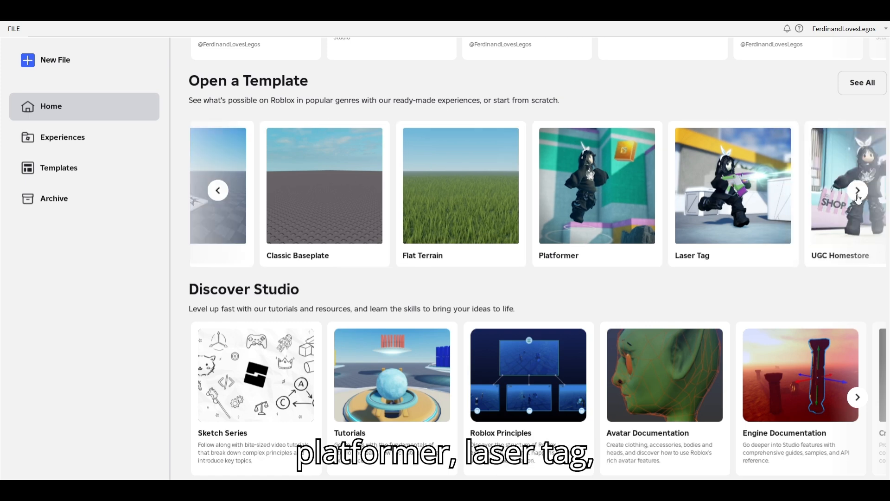
pyautogui.scroll(2, 866, 144)
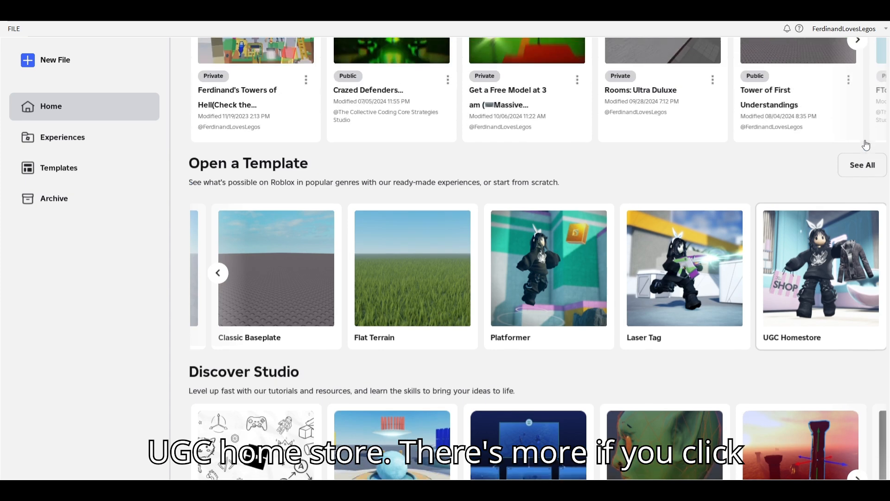
# Open the complete template list from Open a Template and look through All Templates.
pyautogui.click(861, 160)
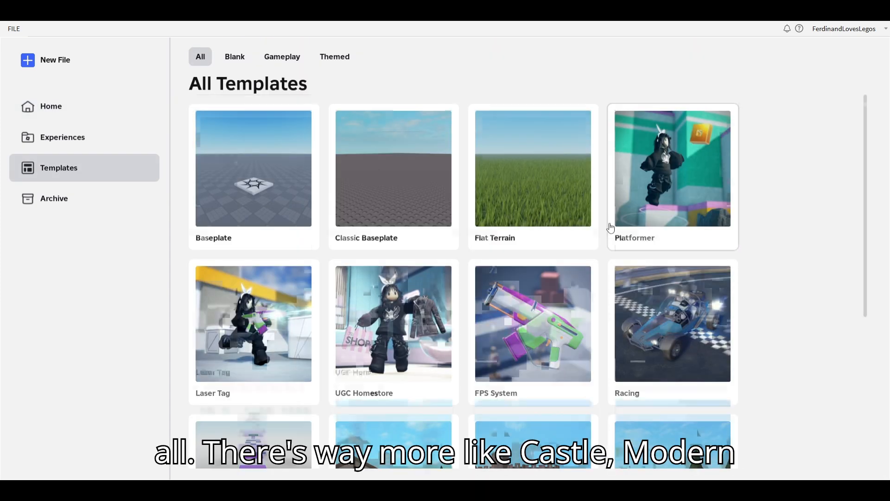
pyautogui.scroll(-5, 610, 227)
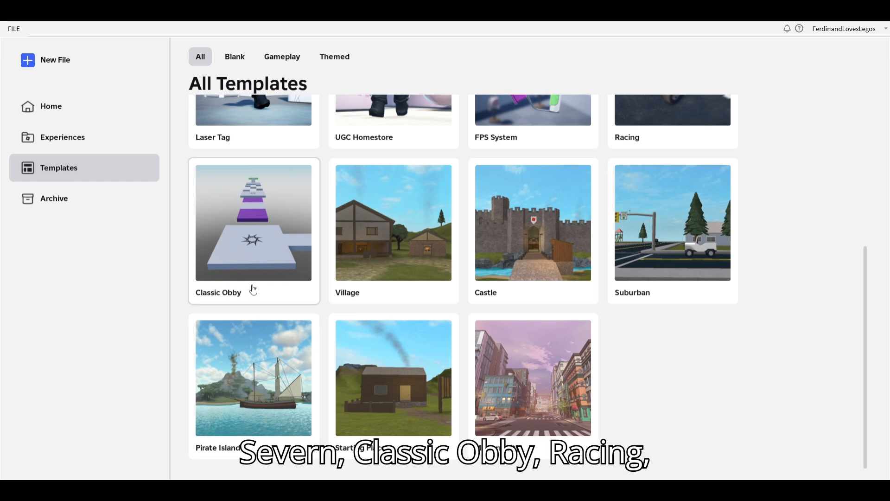
pyautogui.scroll(5, 253, 289)
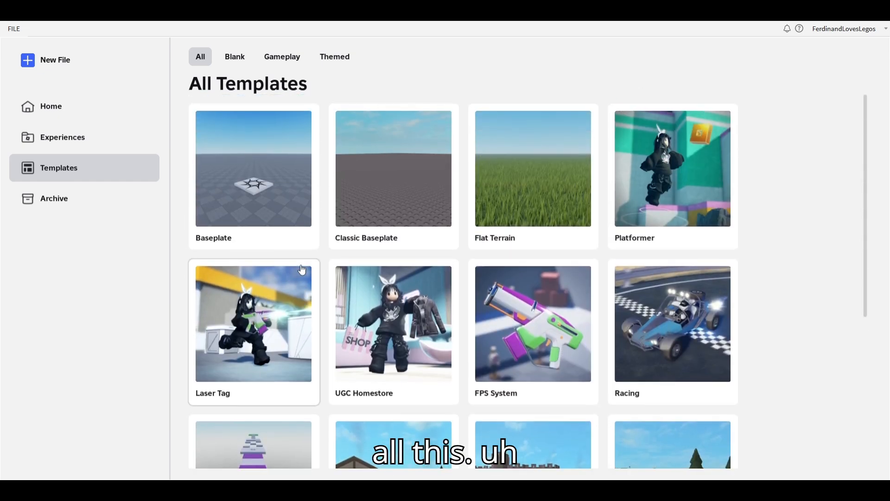
# Filter the templates by Blank, Gameplay and Themed in turn.
pyautogui.click(234, 64)
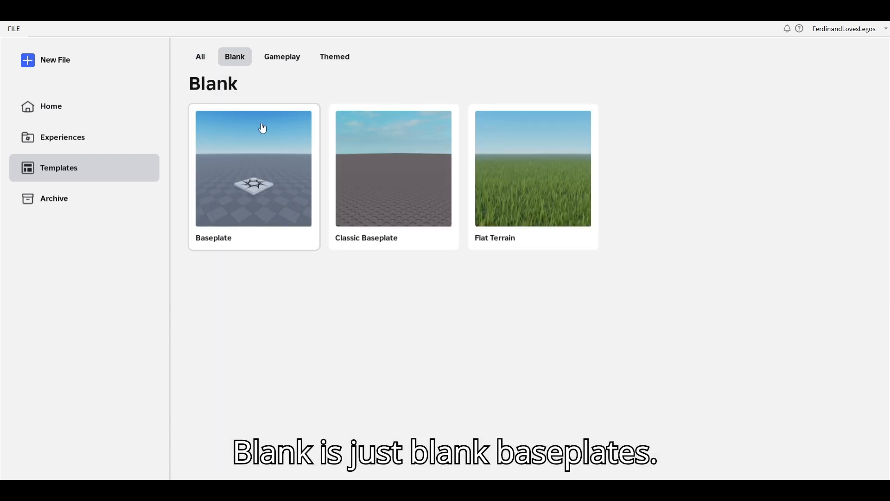
pyautogui.click(280, 59)
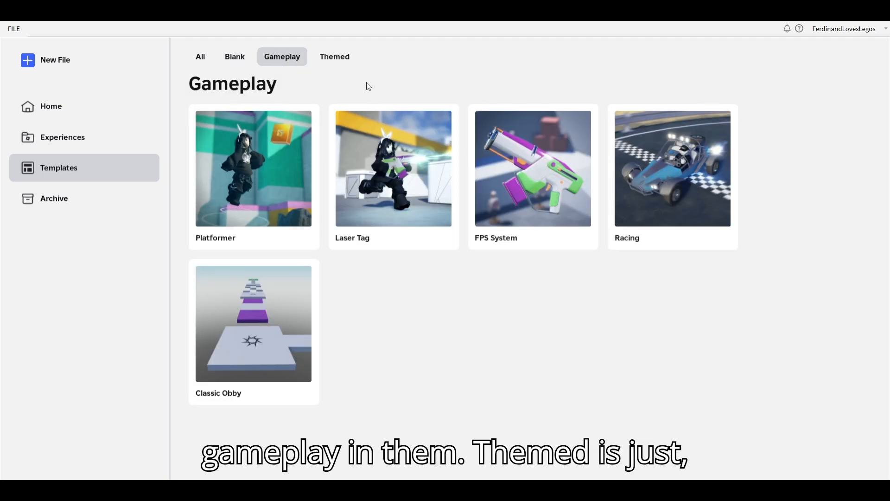
pyautogui.click(345, 61)
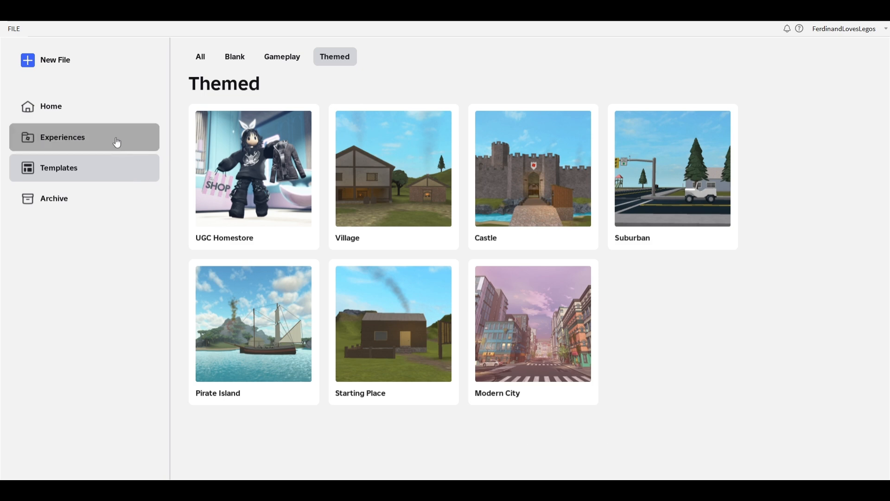
# Return to the Home dashboard and view its Open a Template and Discover Studio sections.
pyautogui.click(99, 111)
pyautogui.scroll(-10, 318, 280)
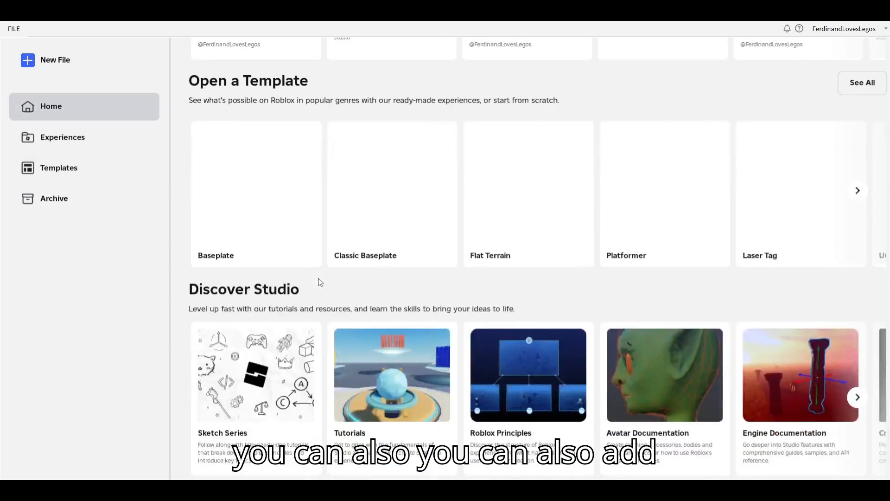
pyautogui.scroll(2, 318, 280)
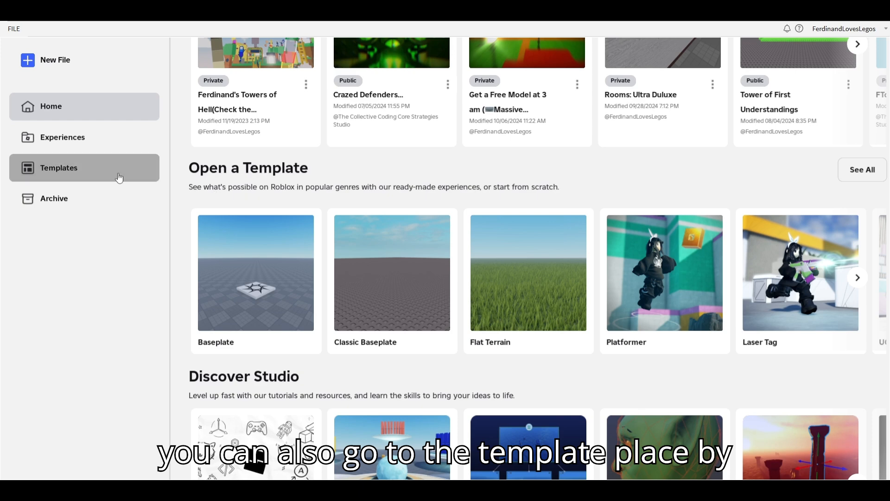
# Open the Templates page directly from the dashboard navigation, and show the archived personal experiences.
pyautogui.click(104, 169)
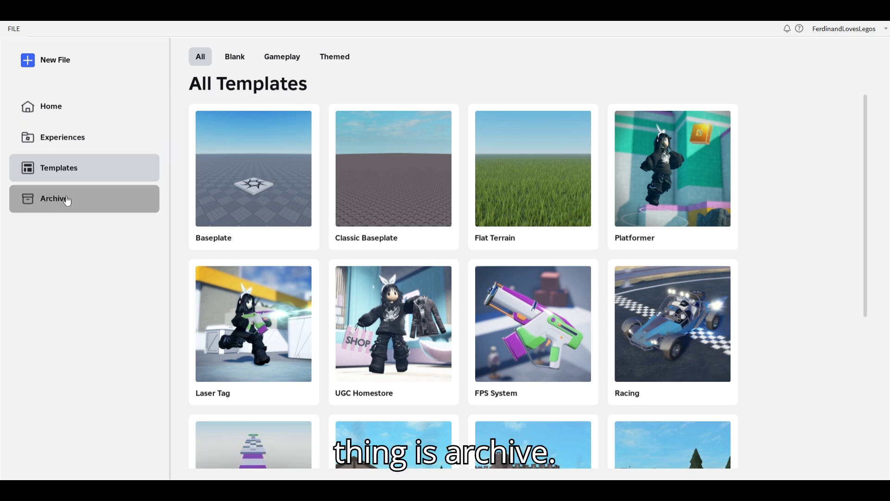
pyautogui.click(62, 214)
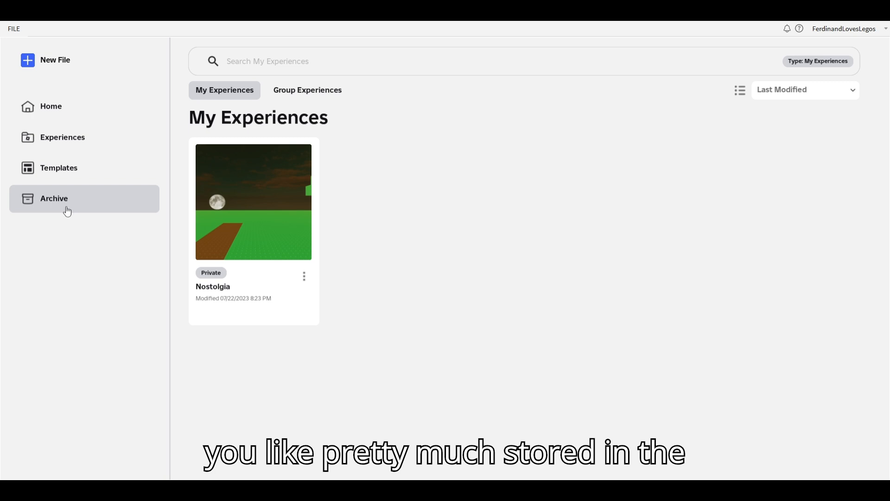
# Return to the personal experiences and show the options for the first listed experience, including Archive.
pyautogui.click(61, 142)
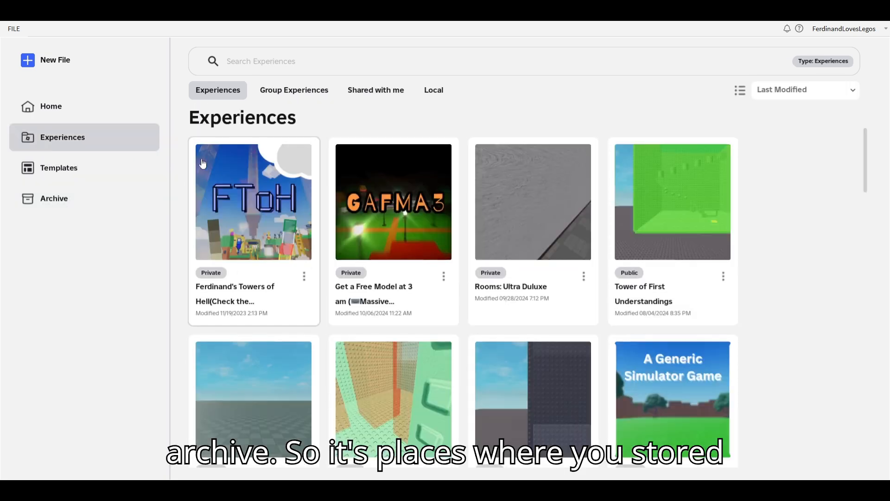
pyautogui.click(304, 278)
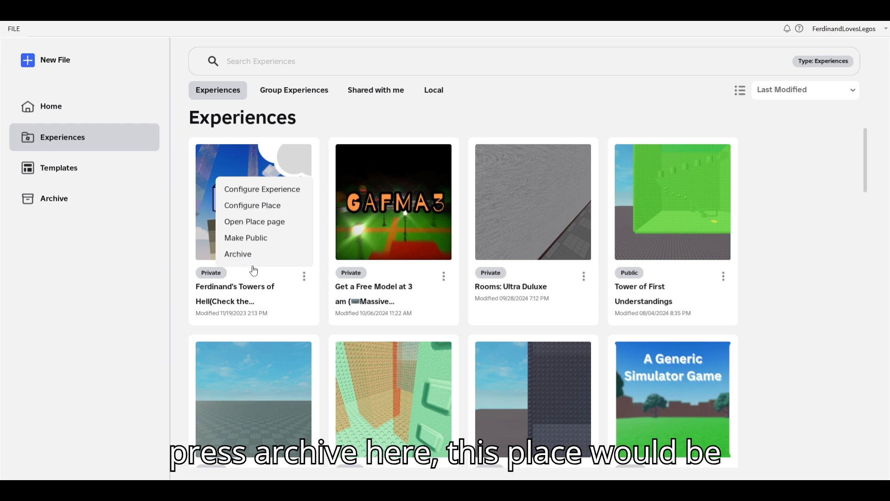
pyautogui.click(86, 203)
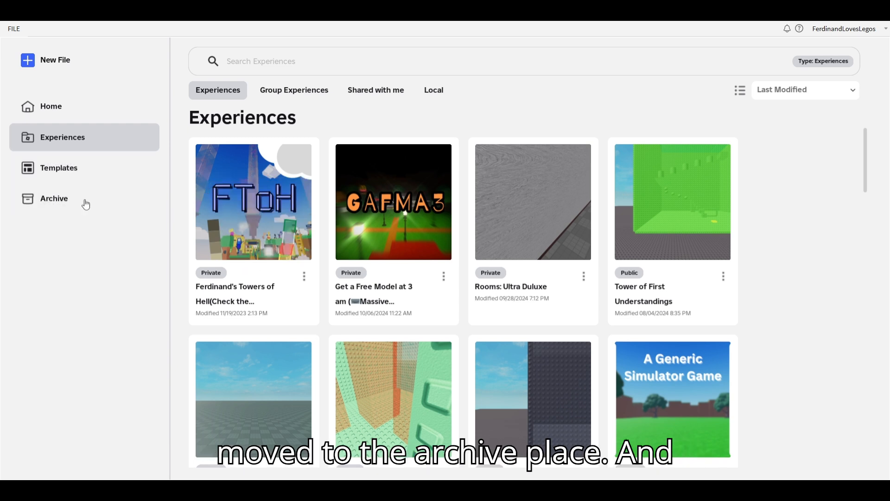
# Open the archive, view its archived group experiences and return to the archived personal experiences.
pyautogui.click(85, 204)
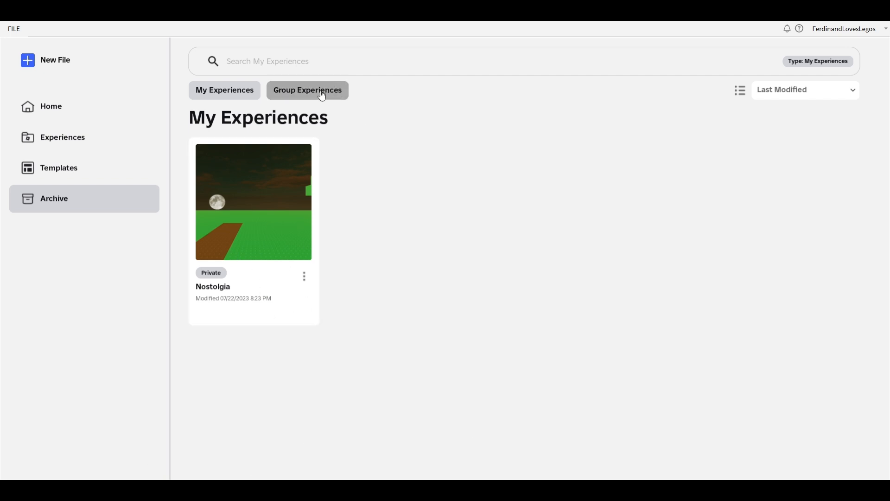
pyautogui.click(342, 90)
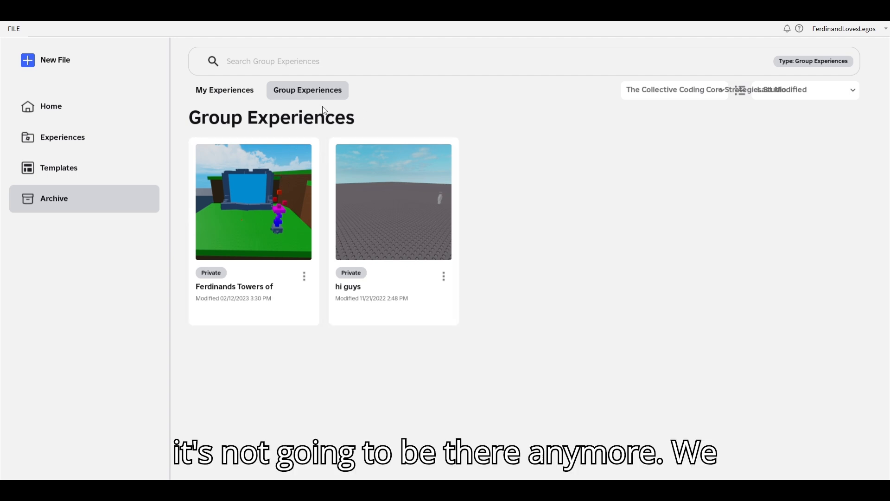
pyautogui.click(241, 99)
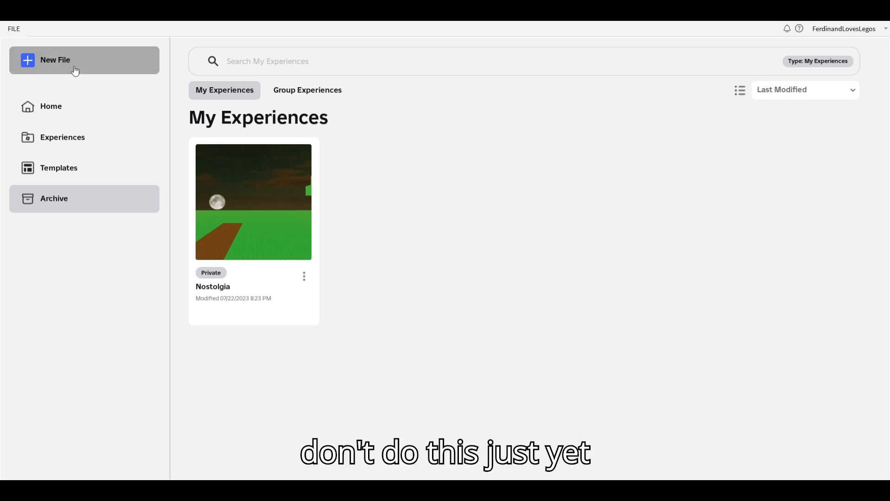
# Return to the Home dashboard and review the available file commands and account options.
pyautogui.click(52, 116)
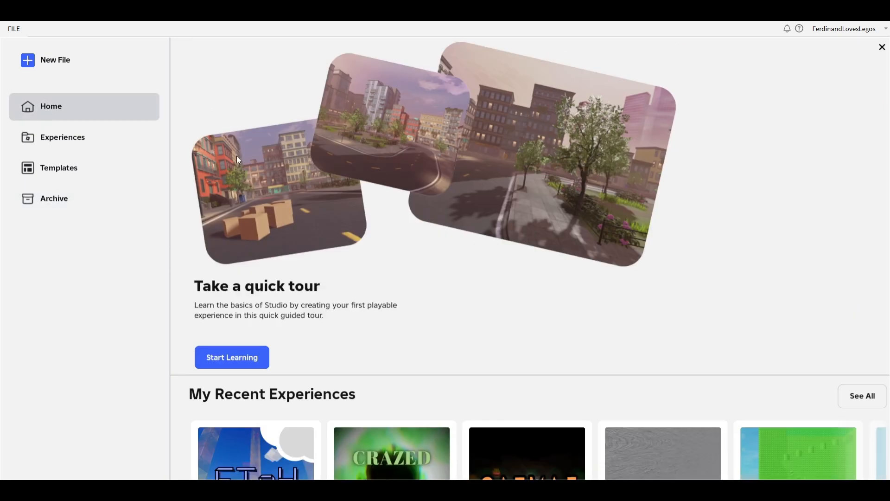
pyautogui.click(12, 30)
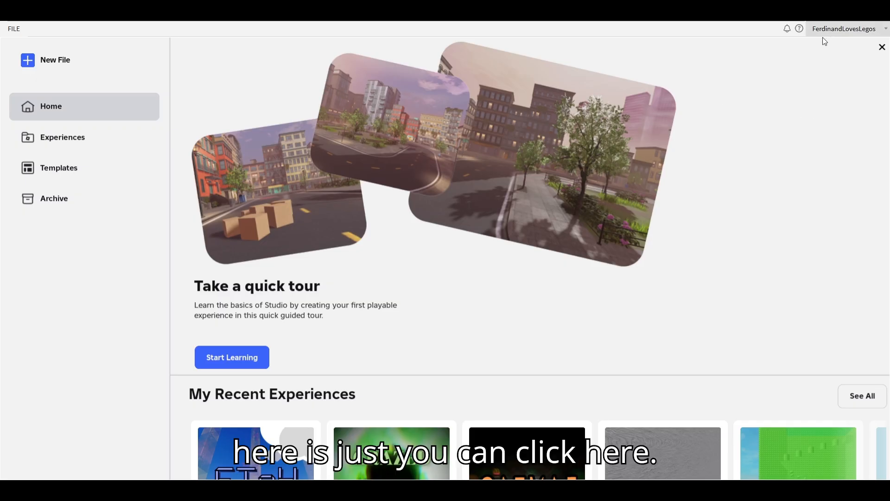
pyautogui.click(843, 29)
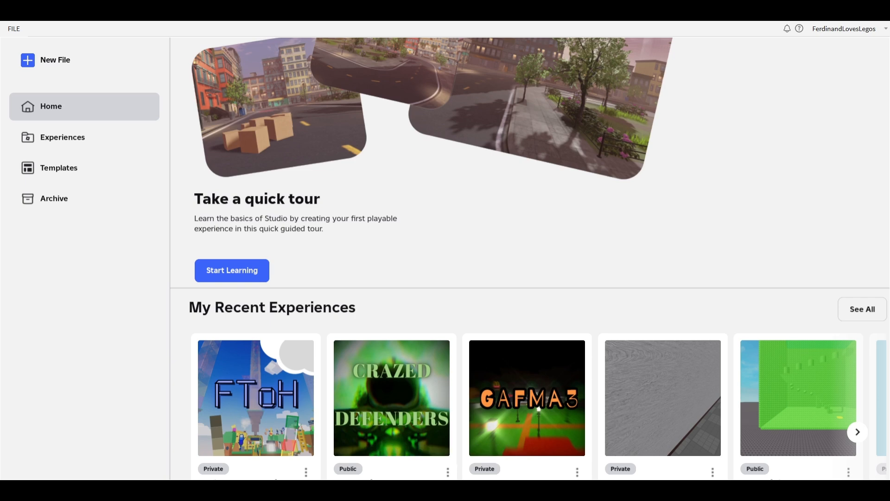
# Review the ways to start a new place in the Home sections and All Templates, finishing back on Home.
pyautogui.scroll(2, 530, 258)
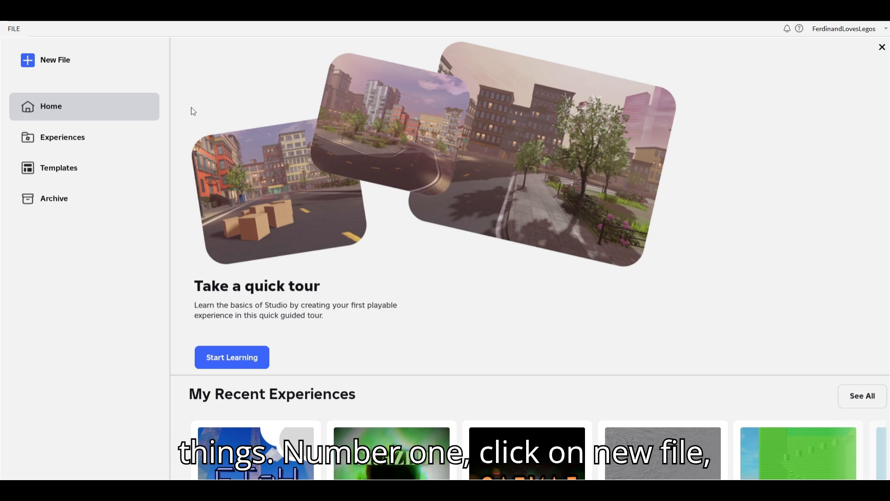
pyautogui.scroll(-10, 273, 243)
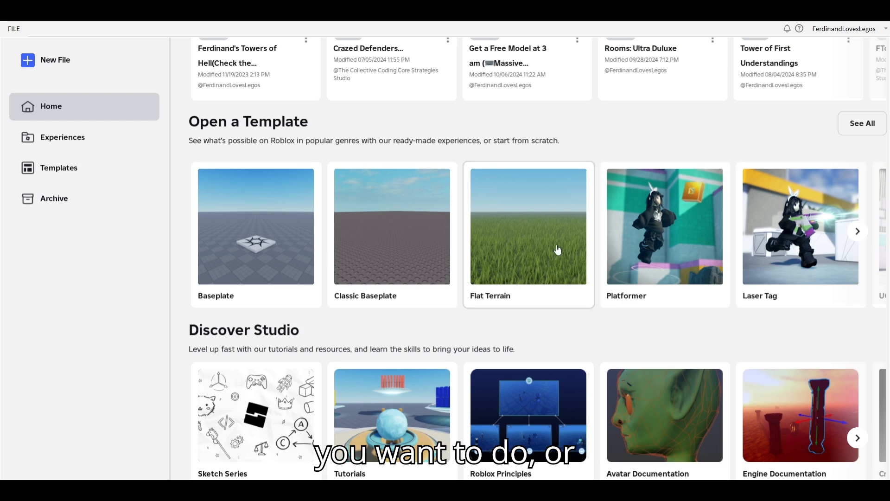
pyautogui.scroll(8, 558, 250)
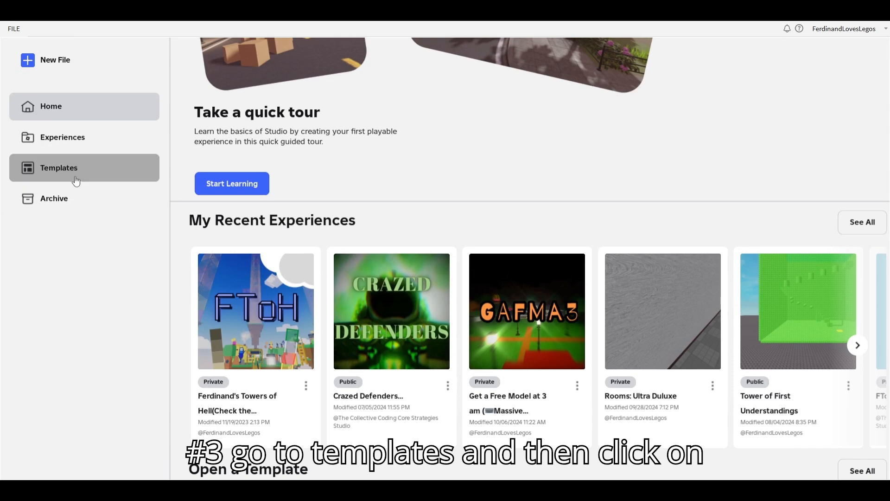
pyautogui.click(76, 181)
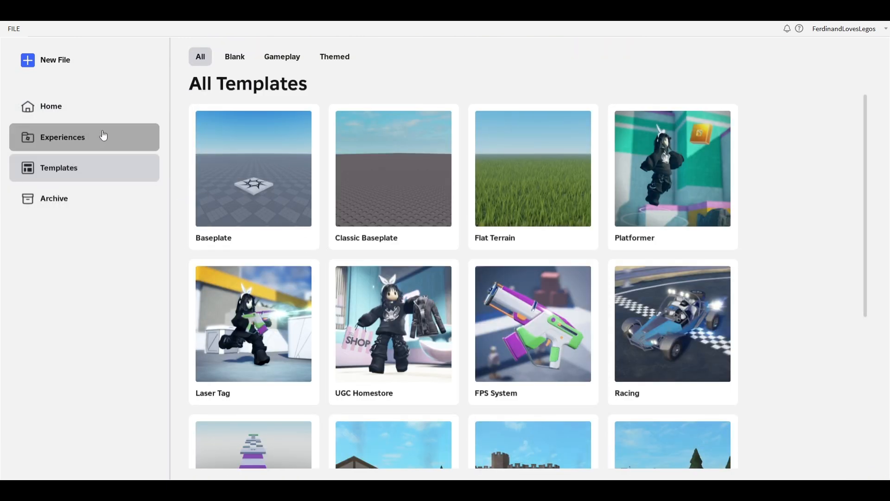
pyautogui.click(83, 111)
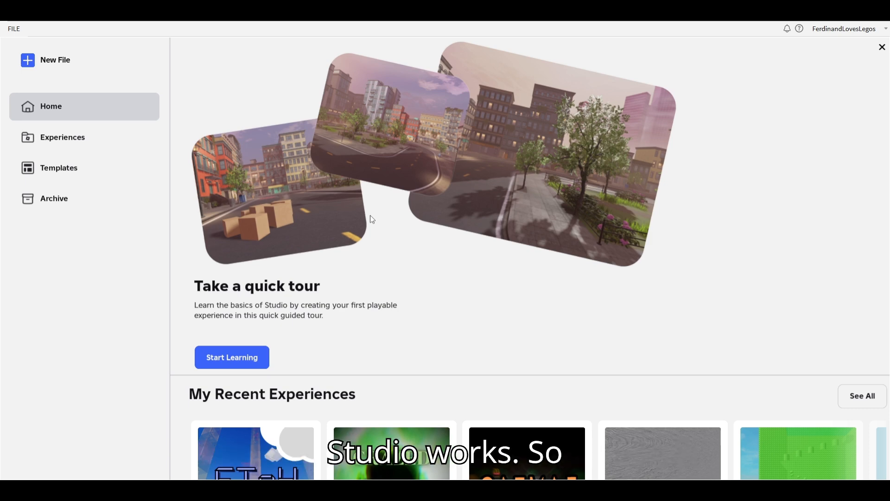
# Start the guided Studio tour offered under Take a quick tour on the Home dashboard.
pyautogui.scroll(-4, 371, 219)
pyautogui.scroll(4, 370, 219)
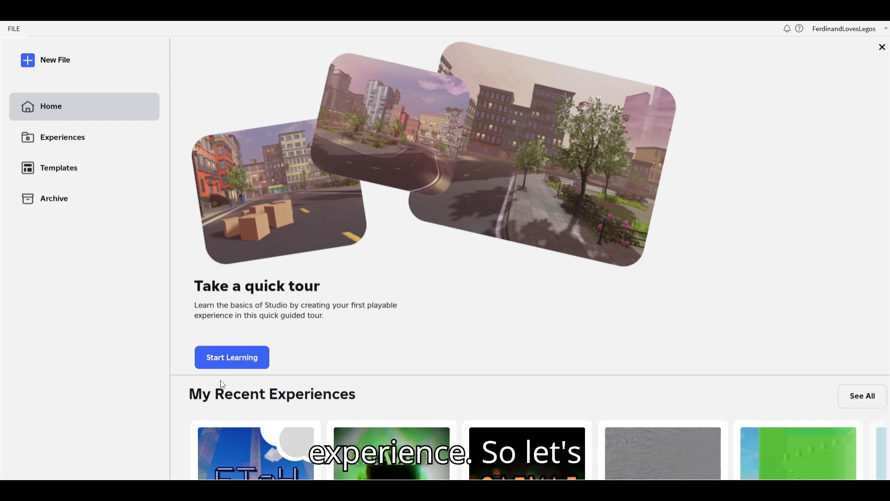
pyautogui.click(245, 362)
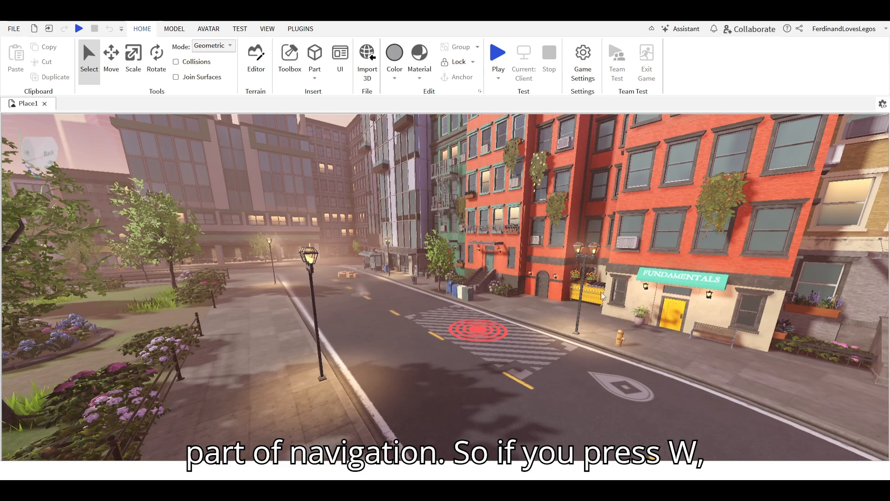
# Fly the camera forward, left, backward, right, up and down through the street scene, and rotate the view.
pyautogui.press('w')
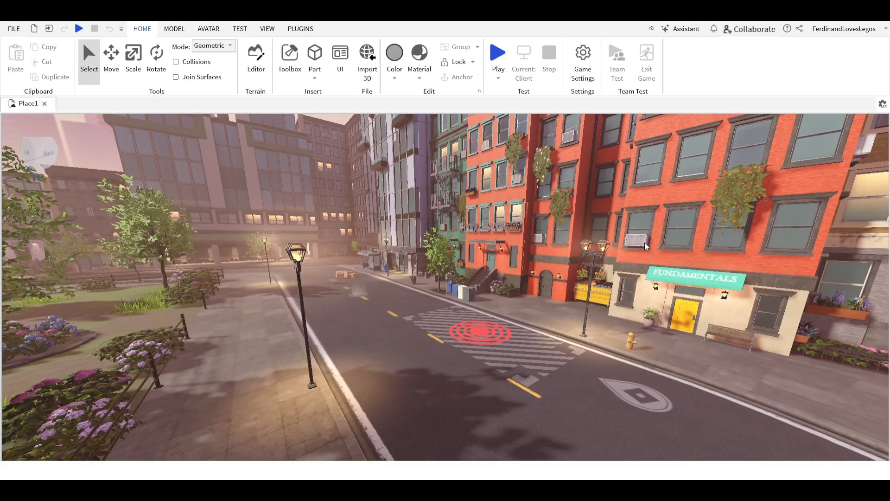
pyautogui.press('a')
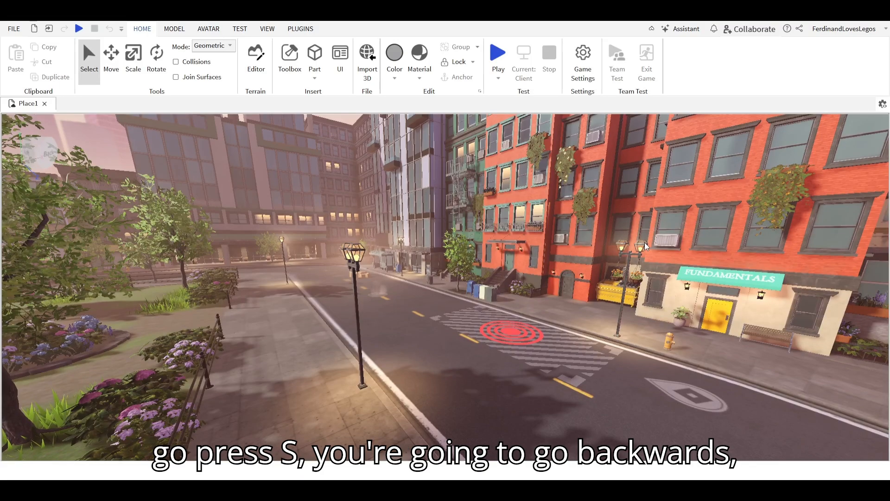
pyautogui.press('s')
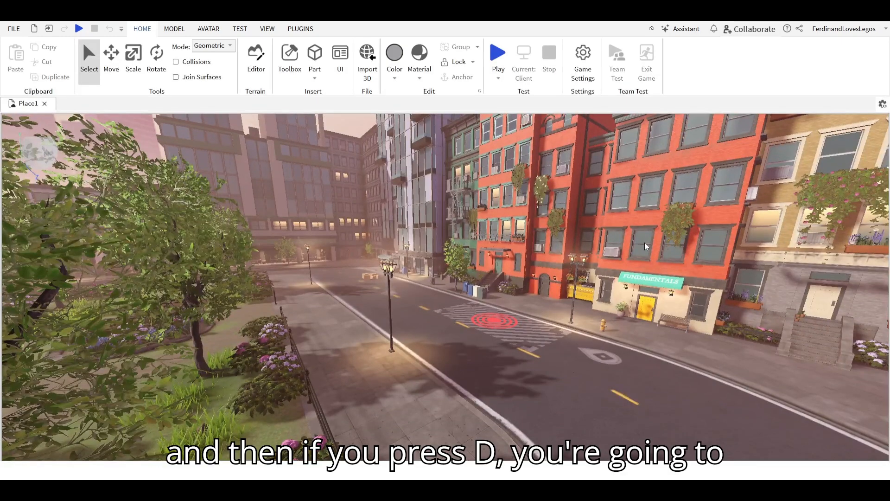
pyautogui.press('d')
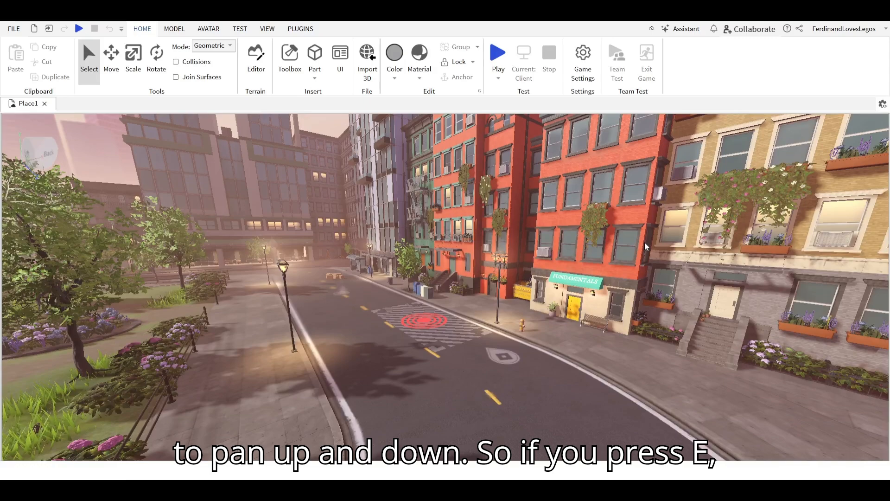
pyautogui.press('e')
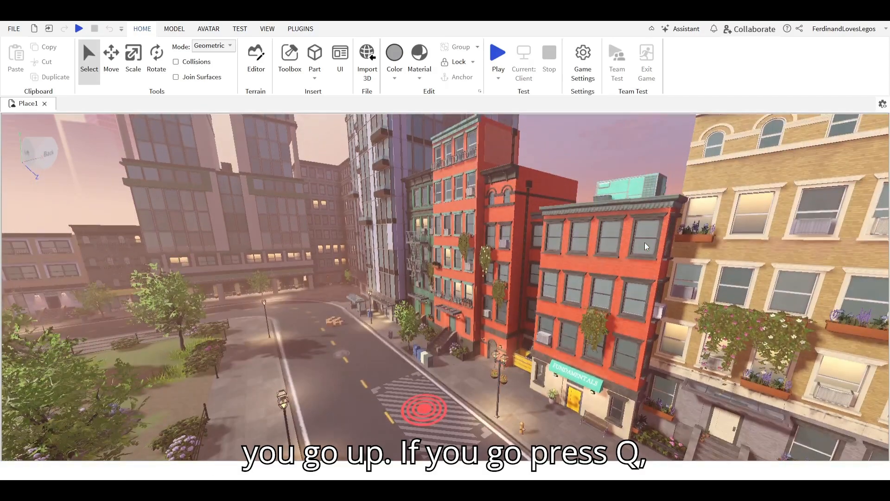
pyautogui.press('q')
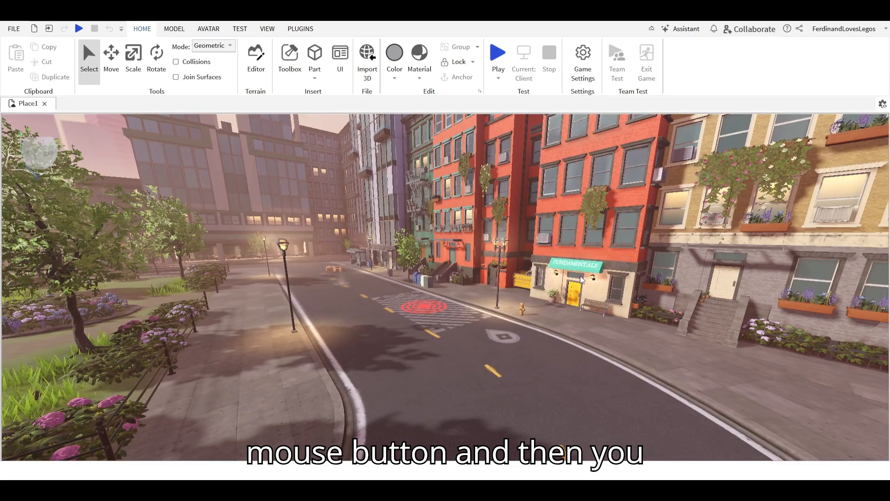
pyautogui.moveTo(454, 232); pyautogui.dragTo(458, 232, button='right')
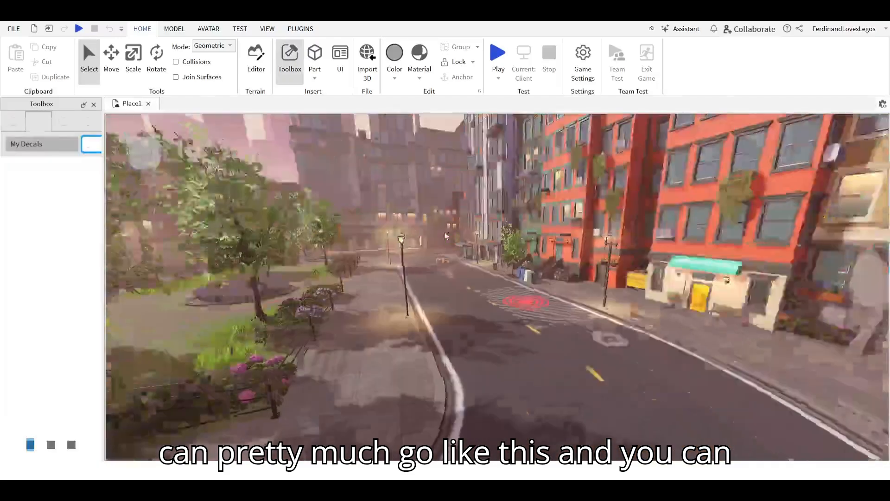
pyautogui.moveTo(445, 236); pyautogui.dragTo(454, 232, button='right')
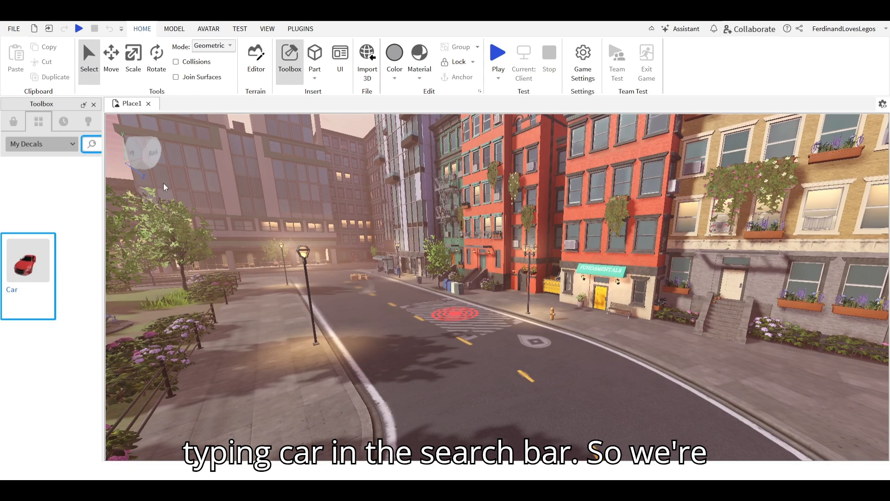
# Widen the Toolbox, search it for "car" and insert the Car model into the street scene.
pyautogui.moveTo(103, 175); pyautogui.dragTo(168, 192)
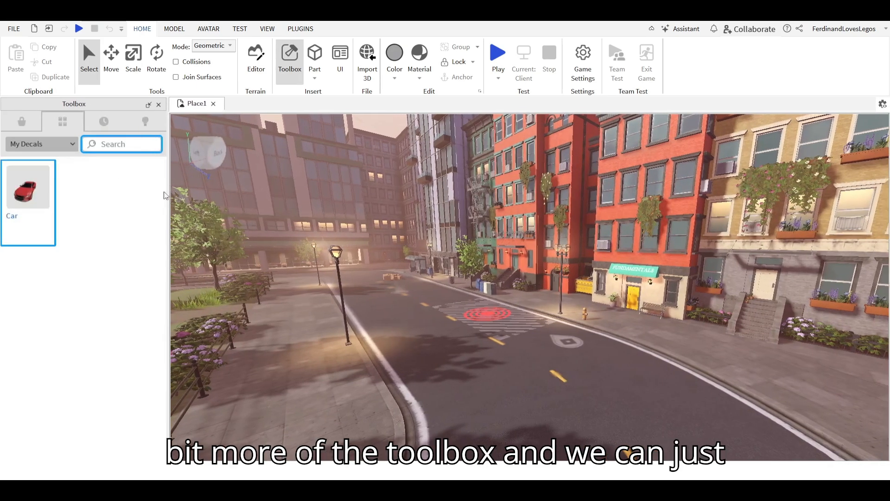
pyautogui.click(118, 145)
pyautogui.write('car')
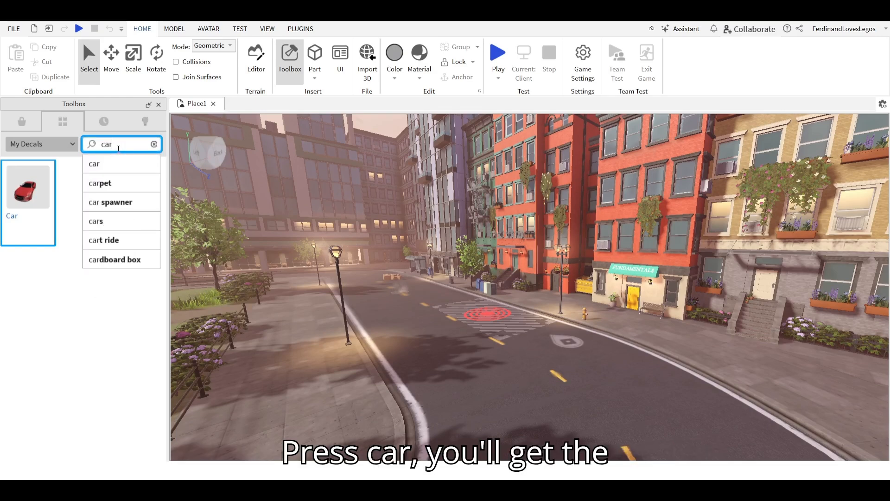
pyautogui.press('Return')
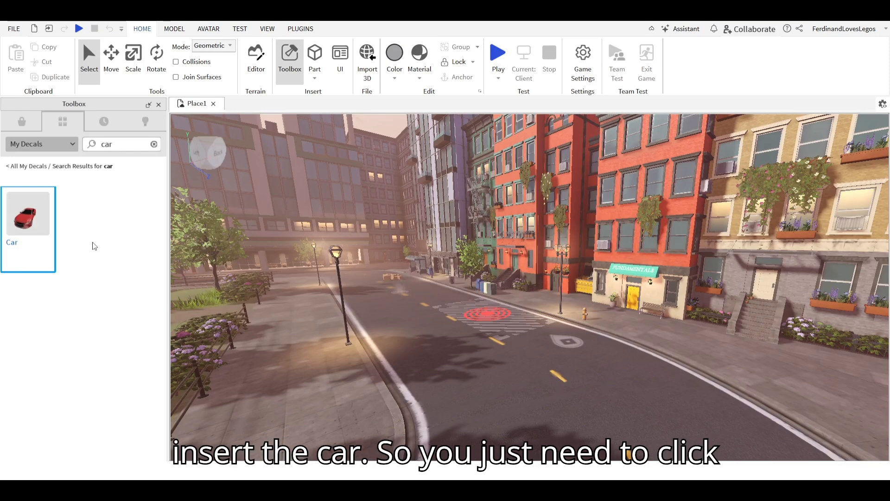
pyautogui.moveTo(33, 239)
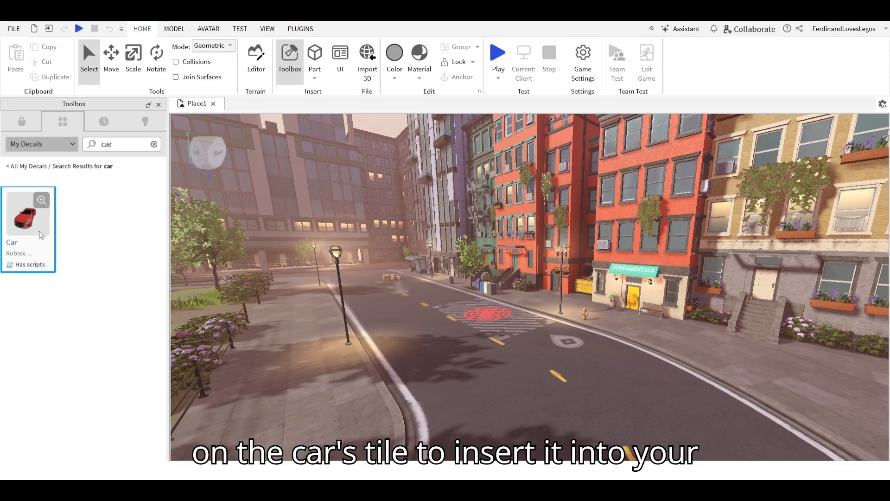
pyautogui.click(25, 233)
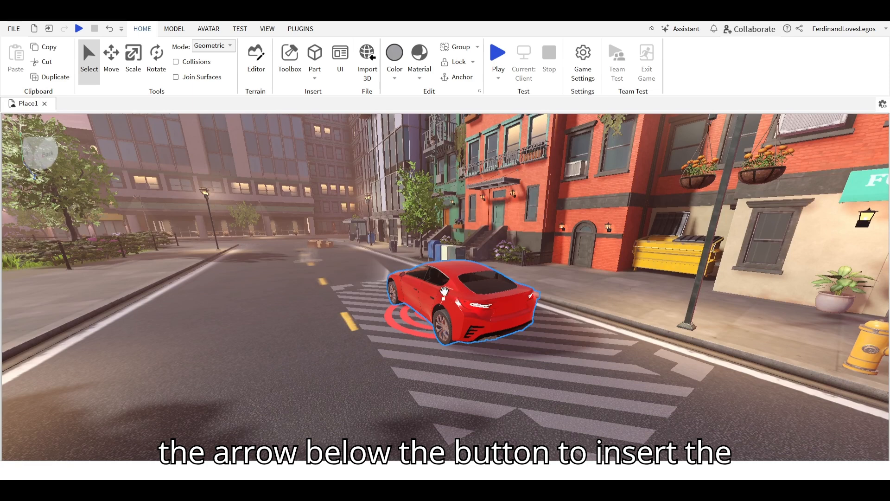
# Insert a wedge part on the road near the red car.
pyautogui.click(314, 78)
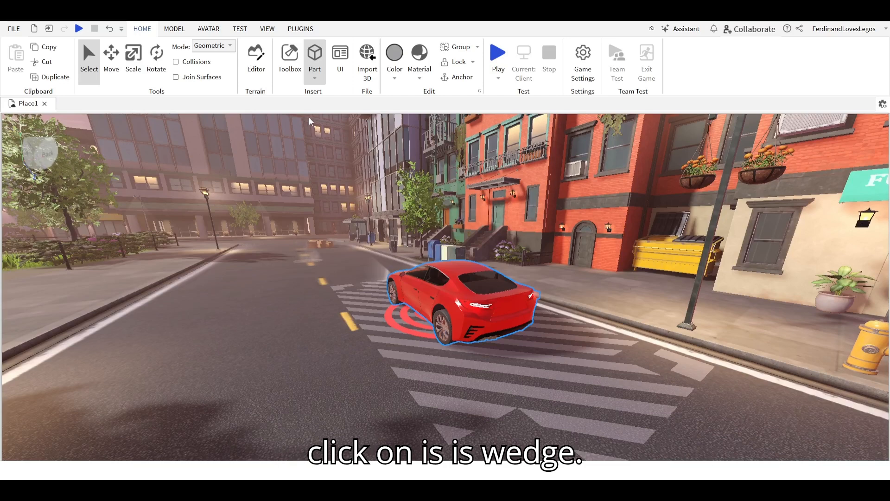
pyautogui.click(324, 120)
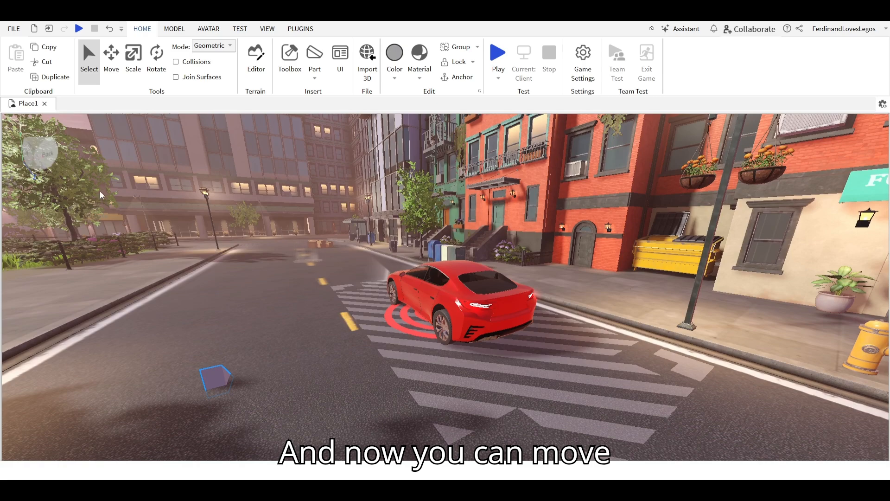
# Move the wedge by -1 along the road with the Move tool, and try its red axis handle.
pyautogui.moveTo(368, 297); pyautogui.dragTo(364, 280, button='right')
pyautogui.moveTo(478, 217); pyautogui.dragTo(538, 206, button='right')
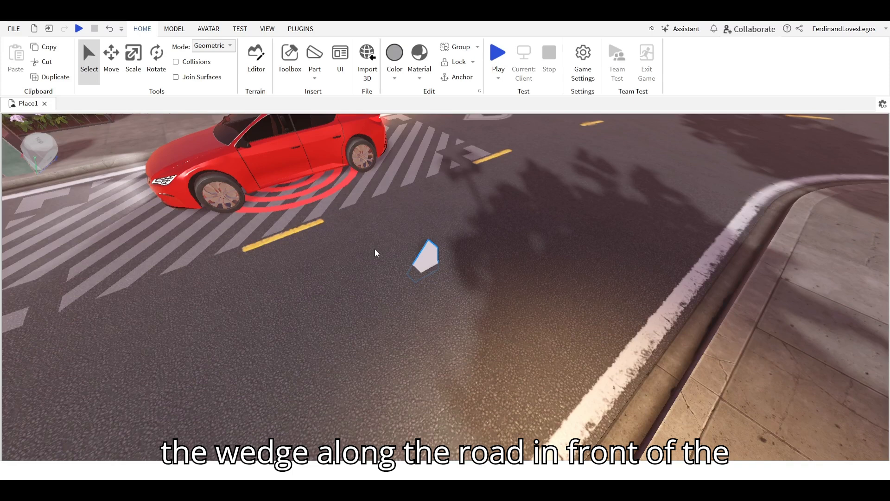
pyautogui.click(116, 66)
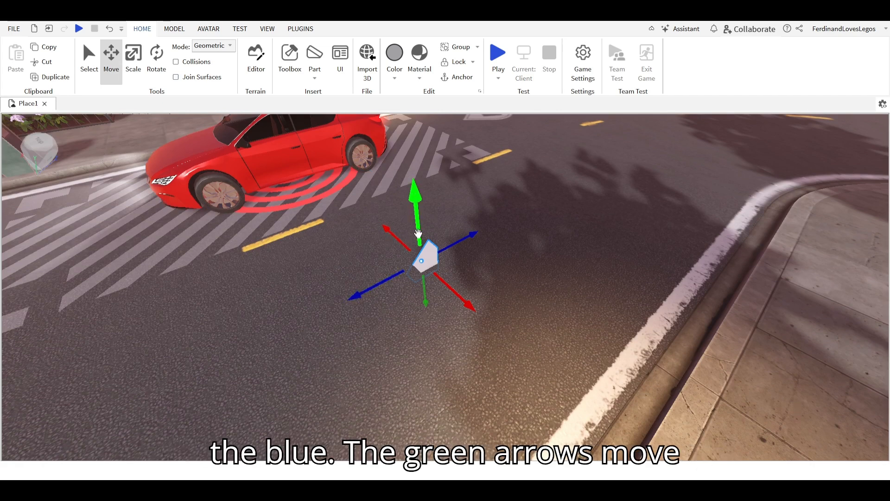
pyautogui.moveTo(418, 233); pyautogui.dragTo(445, 292)
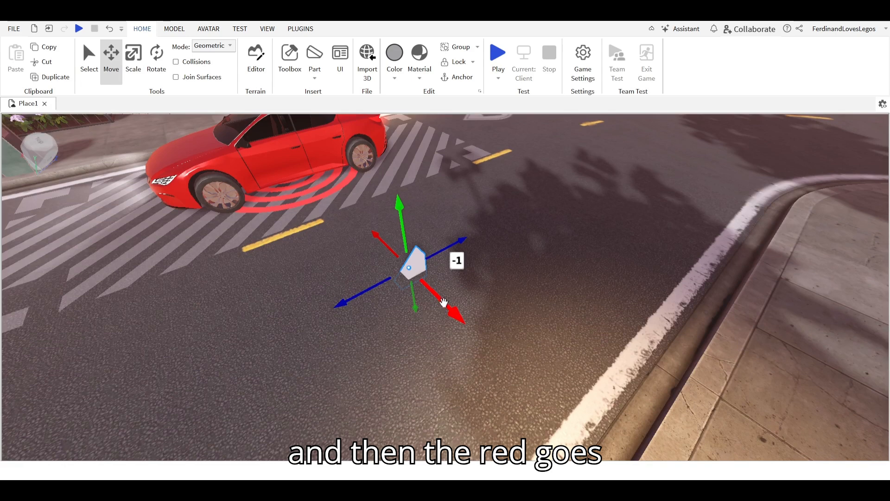
pyautogui.moveTo(443, 302)
pyautogui.mouseDown()
pyautogui.moveTo(396, 273)
pyautogui.moveTo(510, 334)
pyautogui.moveTo(433, 319)
pyautogui.moveTo(427, 304)
pyautogui.mouseUp()
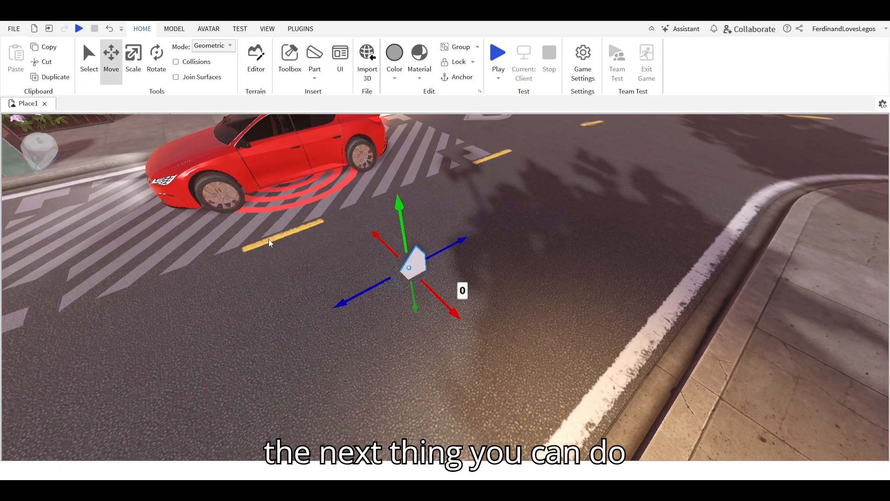
# Move the wedge by 1 along its red axis, then by -20 across the road to the red car.
pyautogui.moveTo(442, 300); pyautogui.dragTo(459, 316)
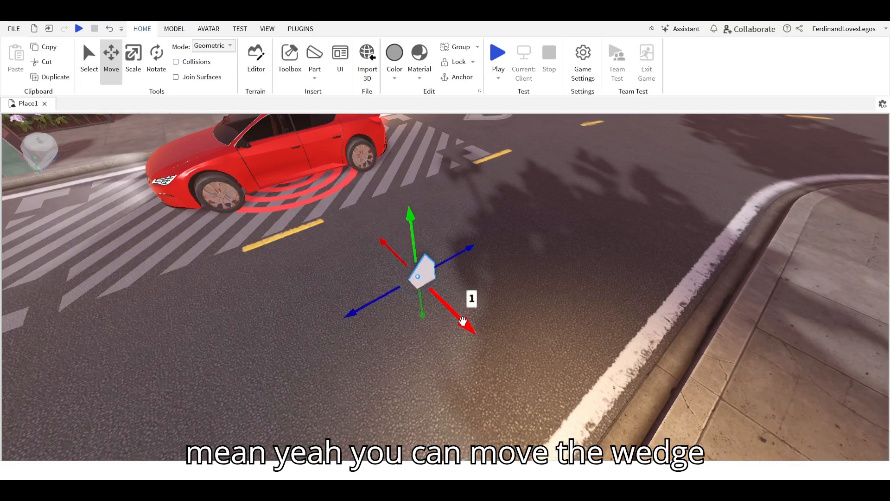
pyautogui.moveTo(460, 321); pyautogui.dragTo(323, 199)
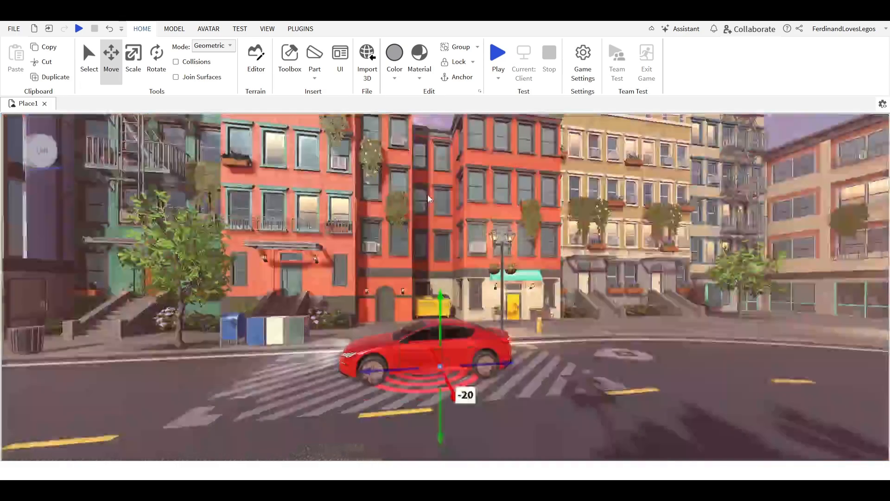
pyautogui.moveTo(428, 194); pyautogui.dragTo(429, 195, button='right')
pyautogui.press('w')
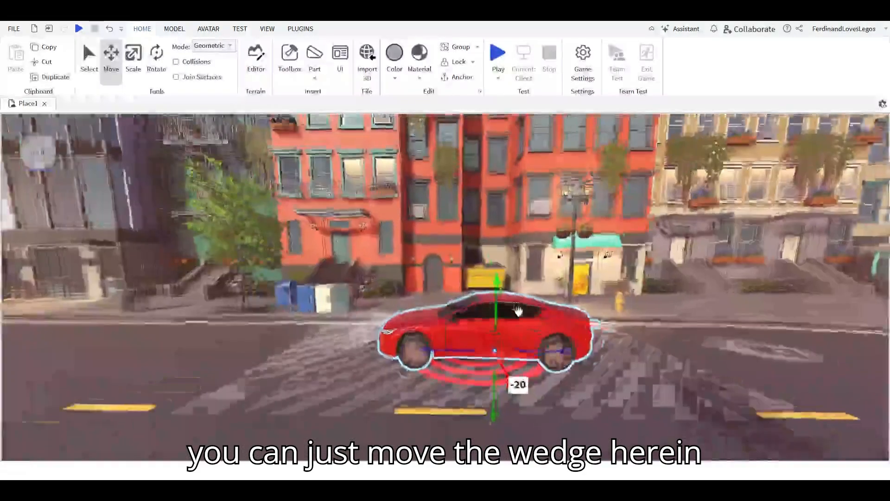
# Raise the wedge by 5, move it 14 along the road to the front of the car, and lower it by 3.
pyautogui.moveTo(518, 314); pyautogui.dragTo(503, 272)
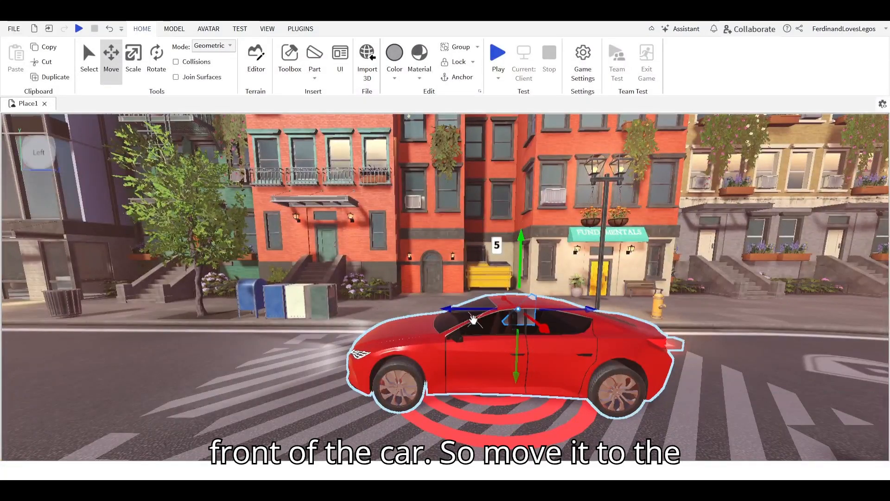
pyautogui.moveTo(465, 312); pyautogui.dragTo(253, 342)
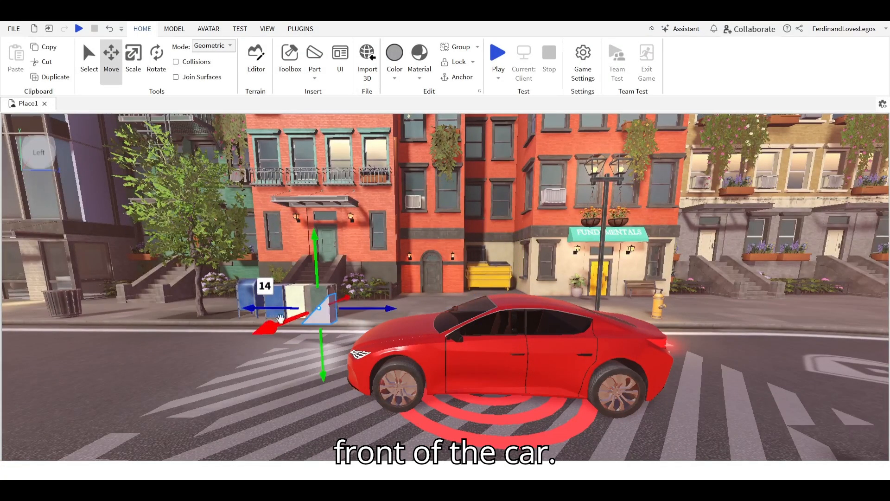
pyautogui.moveTo(311, 262); pyautogui.dragTo(314, 306)
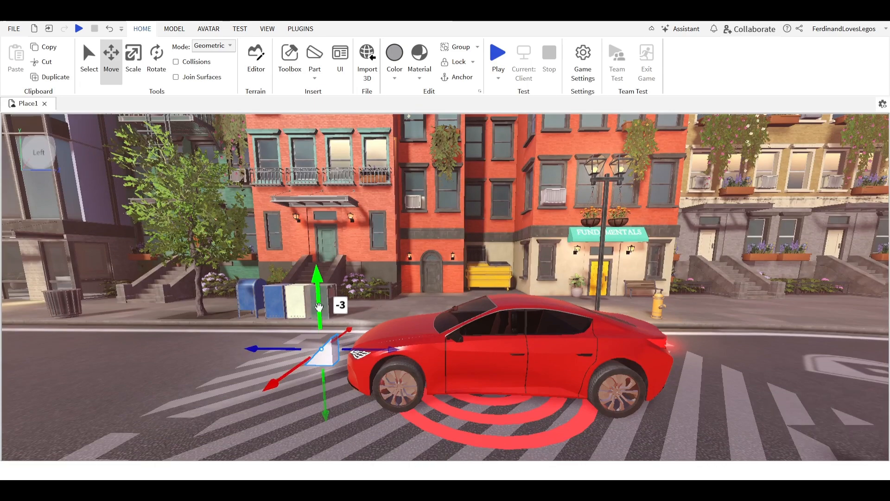
# Move the wedge by -7 along the road away from the car and adjust its height and position on the asphalt.
pyautogui.press('a')
pyautogui.moveTo(624, 349); pyautogui.dragTo(526, 351)
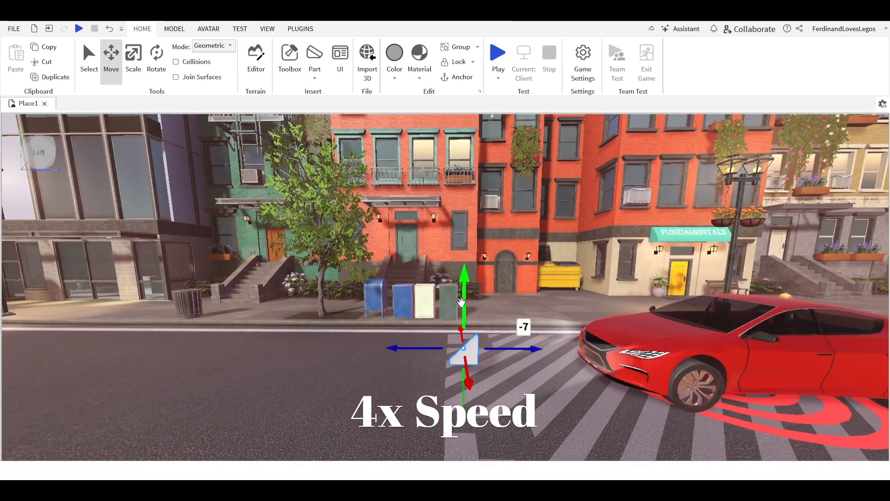
pyautogui.moveTo(464, 282); pyautogui.dragTo(464, 298)
pyautogui.click(399, 349)
pyautogui.moveTo(321, 377); pyautogui.dragTo(321, 377, button='right')
pyautogui.click(410, 254)
pyautogui.moveTo(373, 253); pyautogui.dragTo(458, 249)
pyautogui.moveTo(458, 249); pyautogui.dragTo(184, 248)
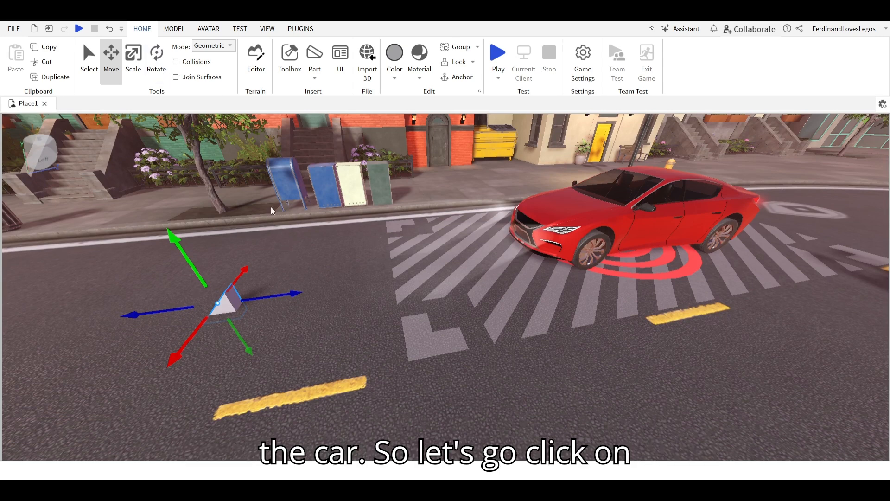
# Rotate the wedge on the road around its blue and green axes with the Rotate tool.
pyautogui.click(324, 233)
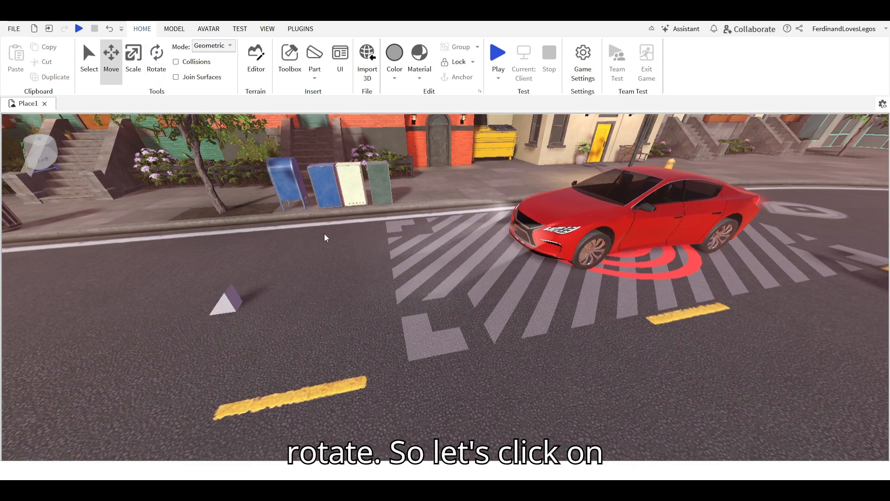
pyautogui.click(221, 299)
pyautogui.click(155, 52)
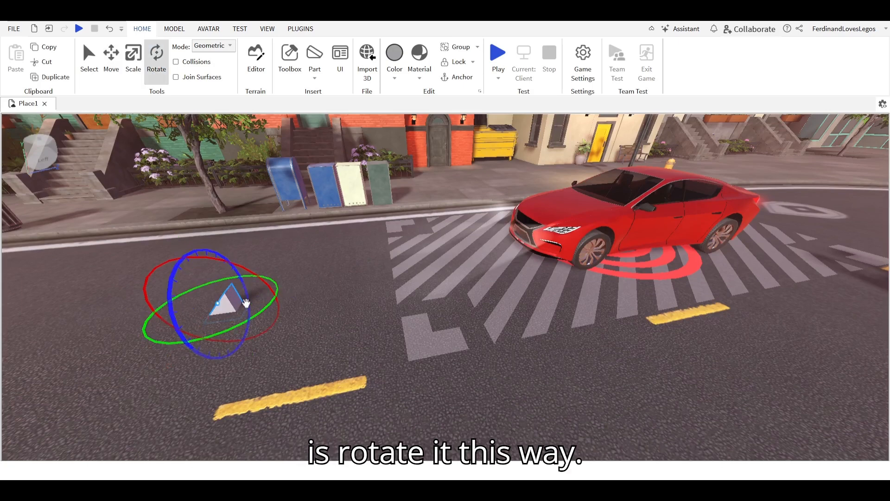
pyautogui.moveTo(180, 293)
pyautogui.mouseDown()
pyautogui.moveTo(171, 322)
pyautogui.moveTo(181, 336)
pyautogui.moveTo(193, 278)
pyautogui.moveTo(193, 288)
pyautogui.mouseUp()
pyautogui.moveTo(261, 277); pyautogui.dragTo(242, 296)
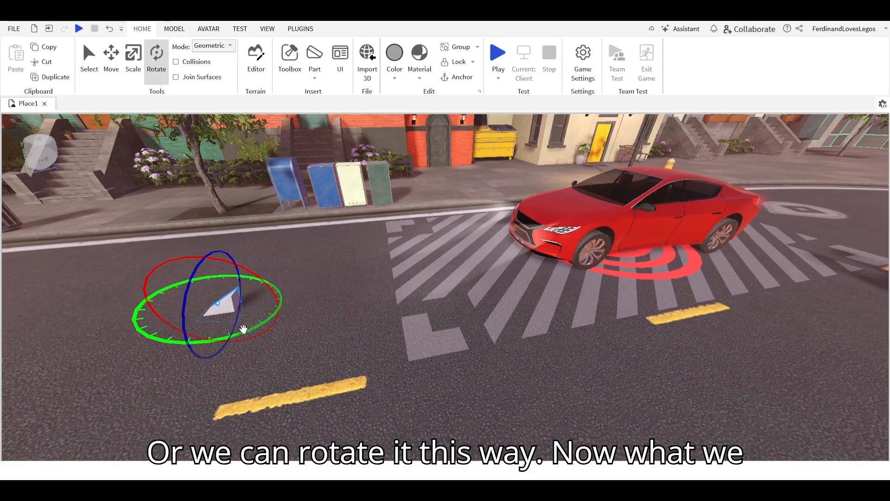
pyautogui.moveTo(190, 280)
pyautogui.mouseDown()
pyautogui.moveTo(189, 345)
pyautogui.moveTo(183, 278)
pyautogui.mouseUp()
pyautogui.moveTo(149, 333); pyautogui.dragTo(241, 278)
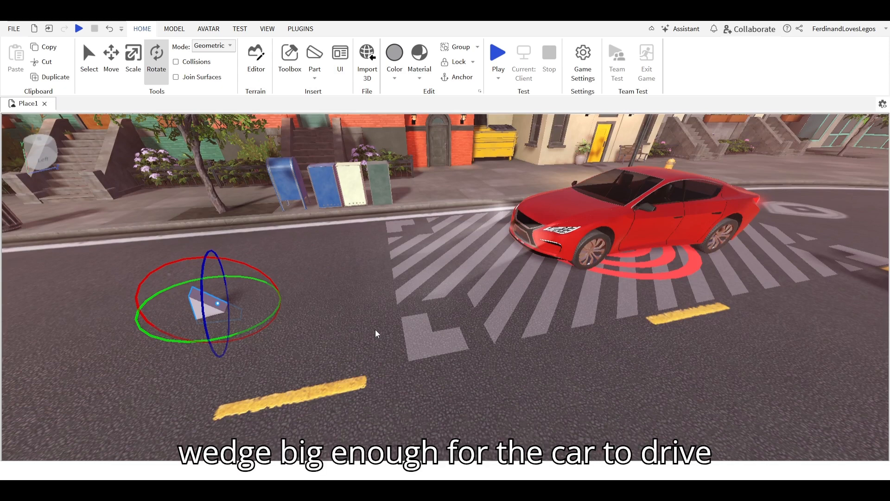
# Enlarge the wedge in several directions with the Scale tool to make a ramp big enough for the car.
pyautogui.click(134, 69)
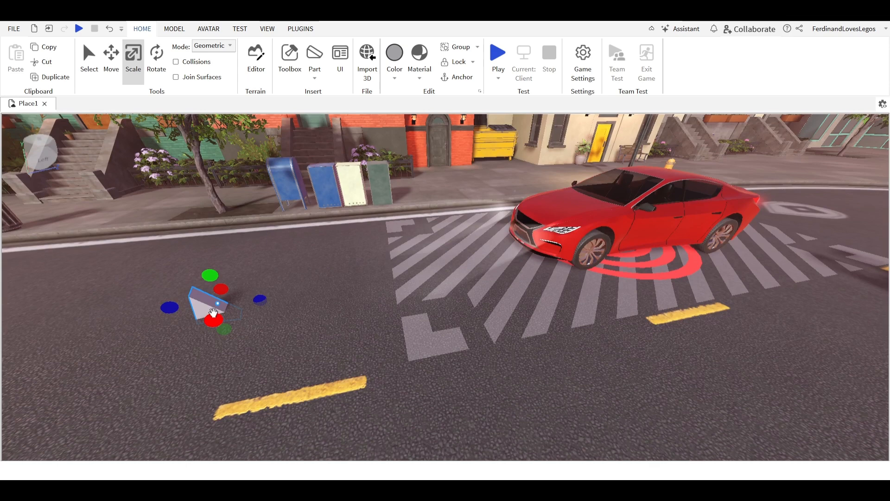
pyautogui.moveTo(212, 318)
pyautogui.mouseDown()
pyautogui.moveTo(208, 342)
pyautogui.moveTo(188, 361)
pyautogui.moveTo(199, 330)
pyautogui.mouseUp()
pyautogui.moveTo(221, 289); pyautogui.dragTo(195, 234)
pyautogui.moveTo(198, 308); pyautogui.dragTo(193, 347)
pyautogui.moveTo(250, 300); pyautogui.dragTo(281, 299)
pyautogui.moveTo(152, 307); pyautogui.dragTo(144, 310)
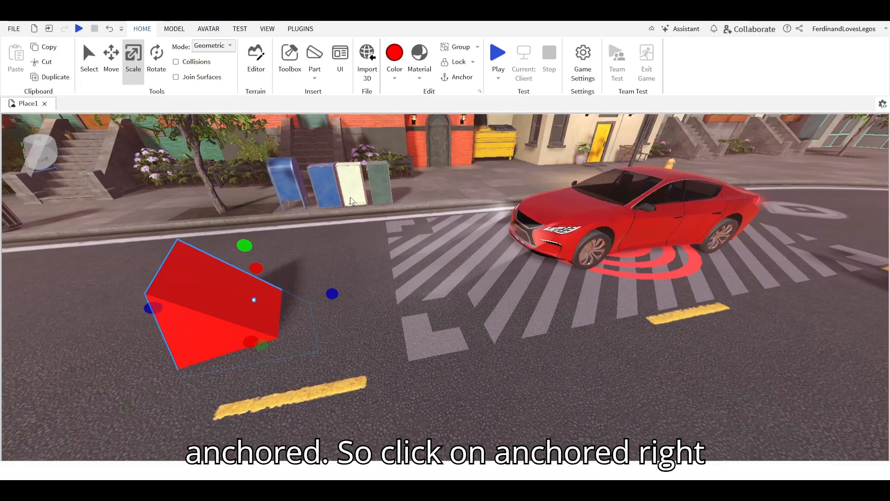
# Anchor the red wedge and show the Explorer, leaving the wedge deselected.
pyautogui.click(453, 80)
pyautogui.hotkey('alt', 'x')
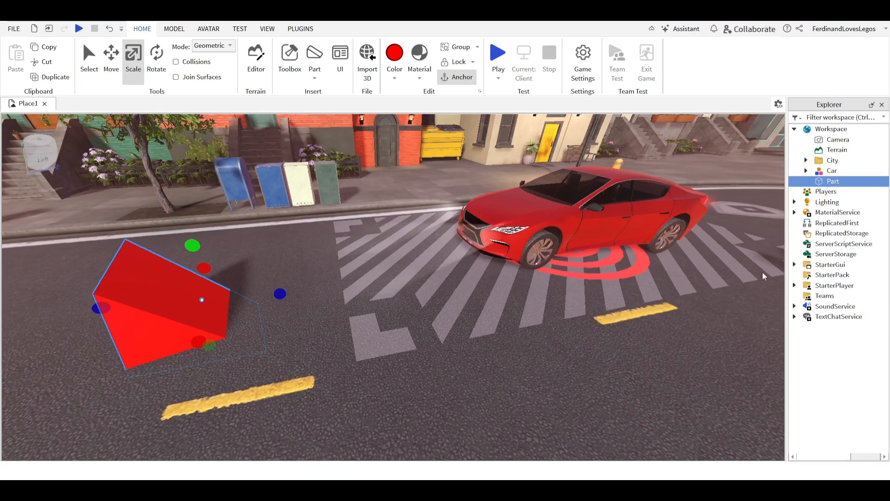
pyautogui.click(762, 237)
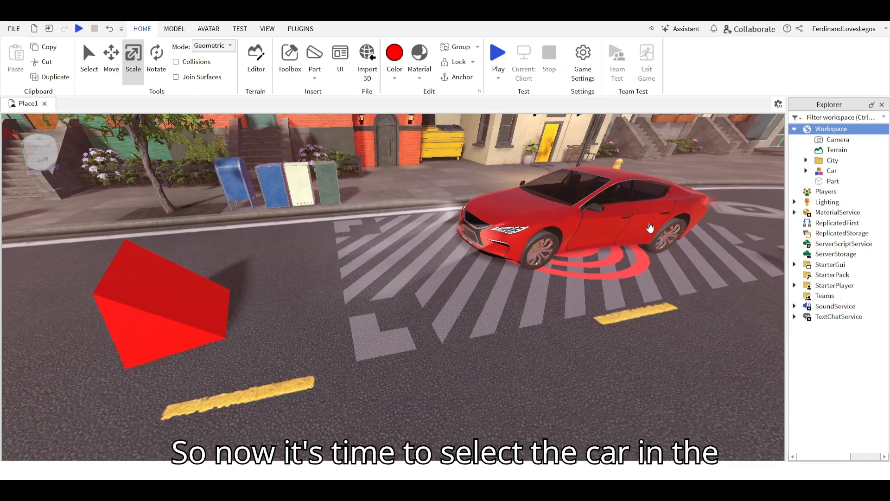
# Focus the view on the Car model from the Workspace and show its properties.
pyautogui.click(828, 172)
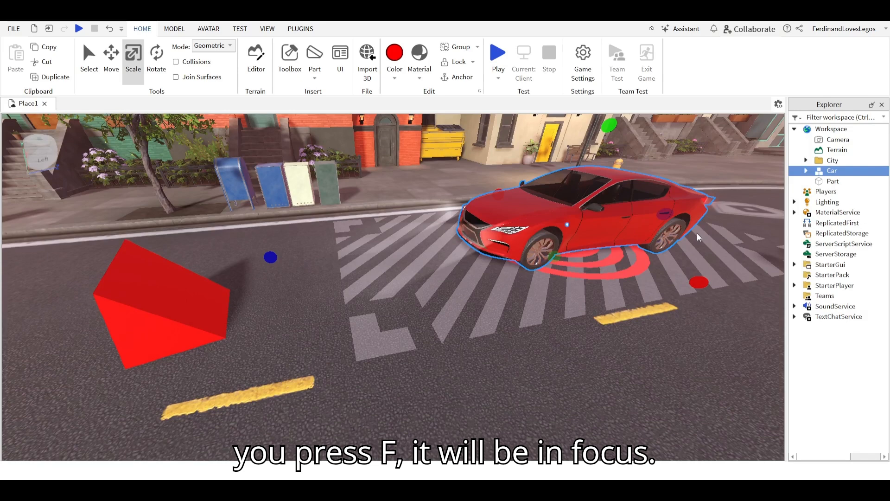
pyautogui.press('f')
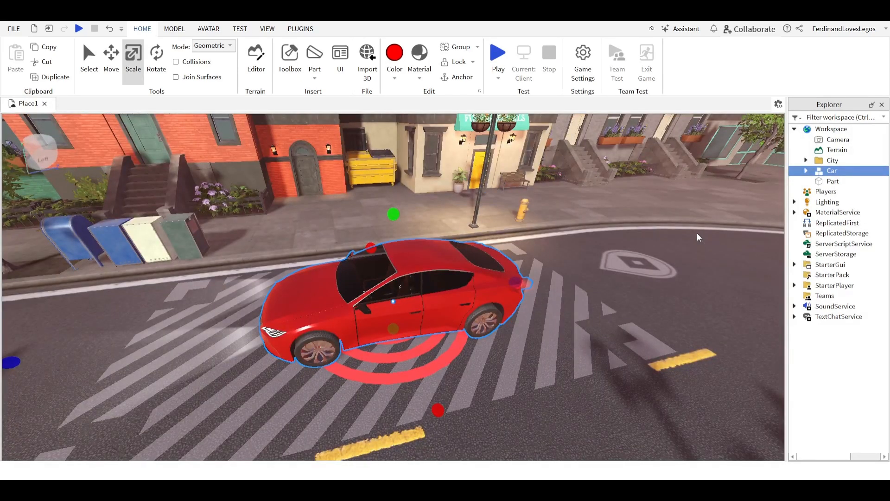
pyautogui.hotkey('alt', 'p')
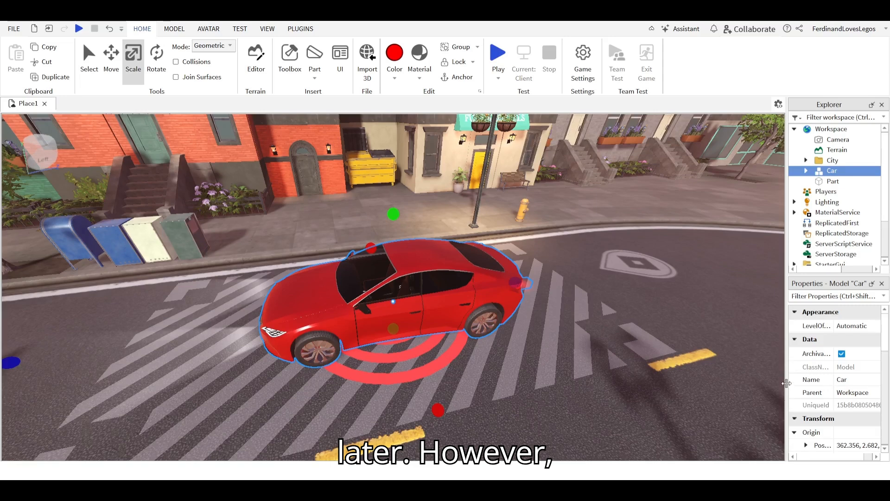
pyautogui.moveTo(888, 345)
pyautogui.mouseDown()
pyautogui.moveTo(886, 404)
pyautogui.moveTo(881, 360)
pyautogui.mouseUp()
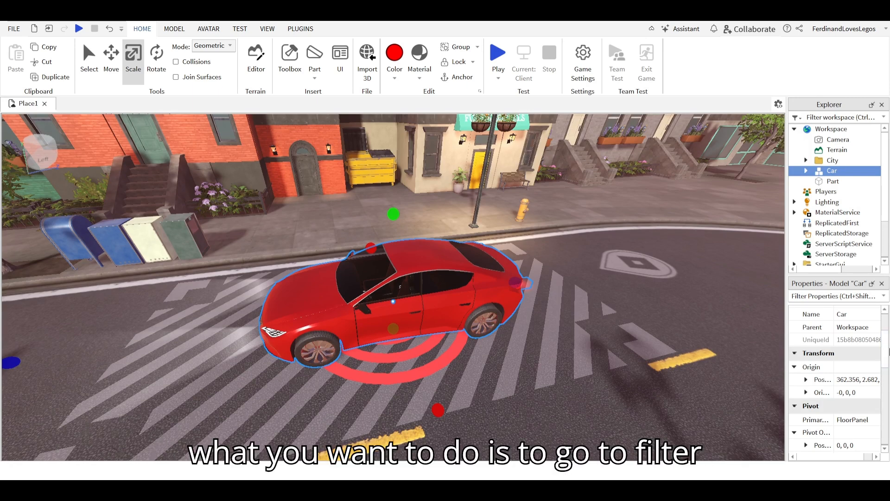
# Filter the Car model's properties for "maxspeed" and set its MaxSpeed attribute to 50.
pyautogui.click(827, 298)
pyautogui.write('maxspeed')
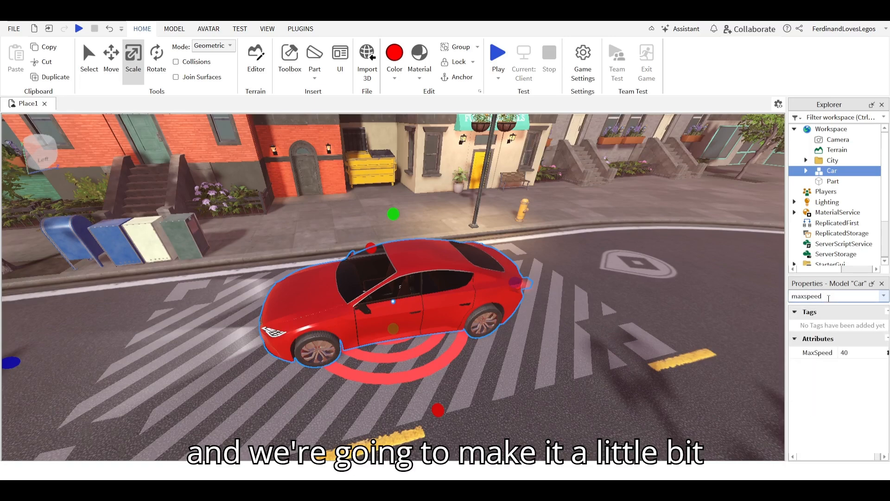
pyautogui.moveTo(788, 307); pyautogui.dragTo(744, 315)
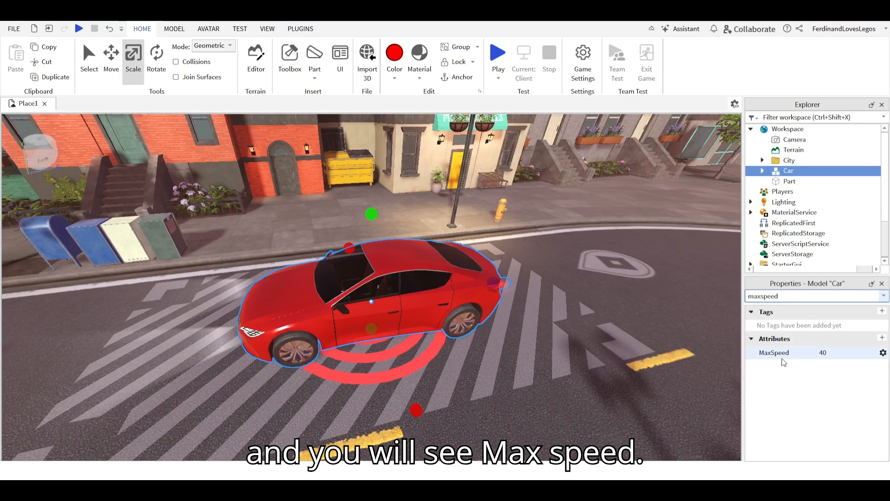
pyautogui.click(827, 355)
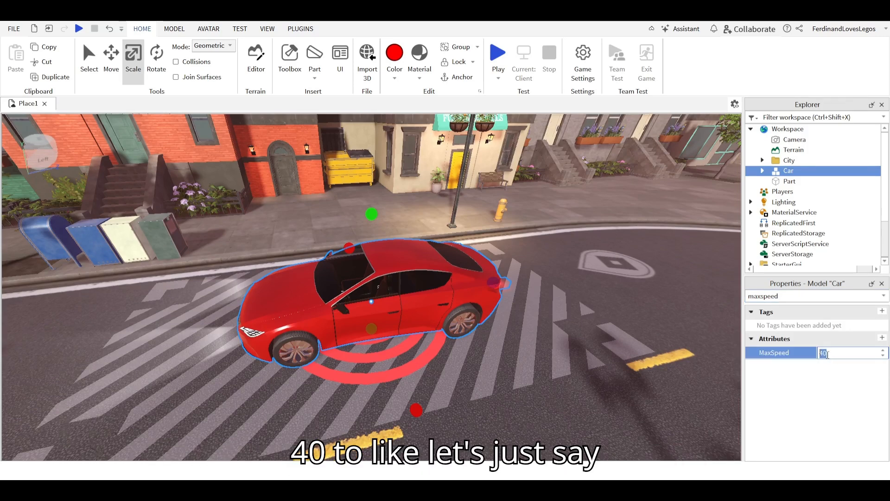
pyautogui.write('50')
pyautogui.press('Return')
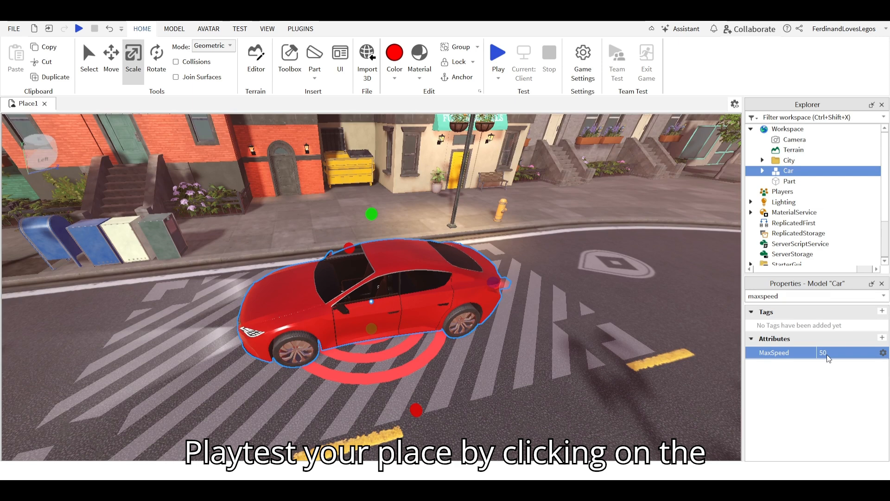
# Playtest the place by walking the avatar to the red car and getting into the driver's seat.
pyautogui.click(494, 54)
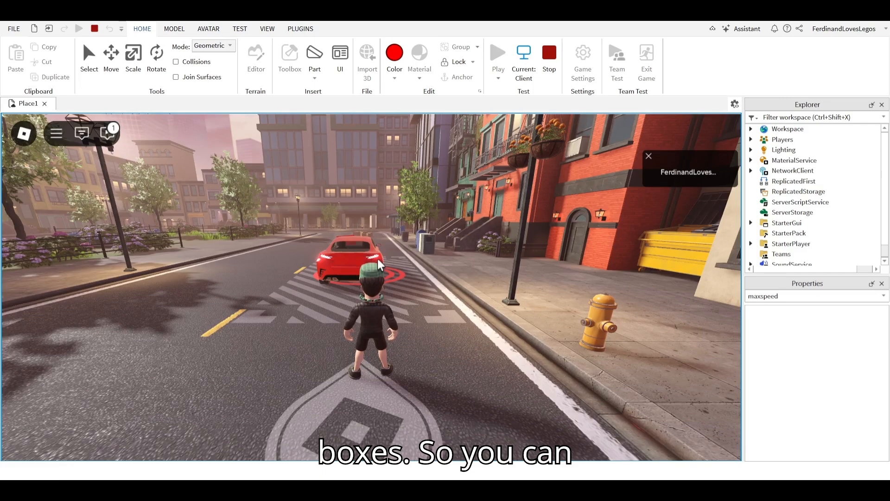
pyautogui.press('w')
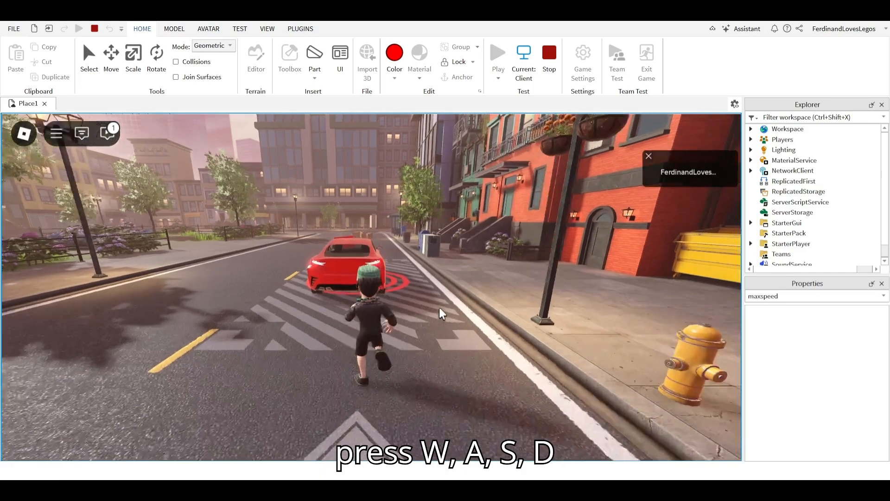
pyautogui.press('d')
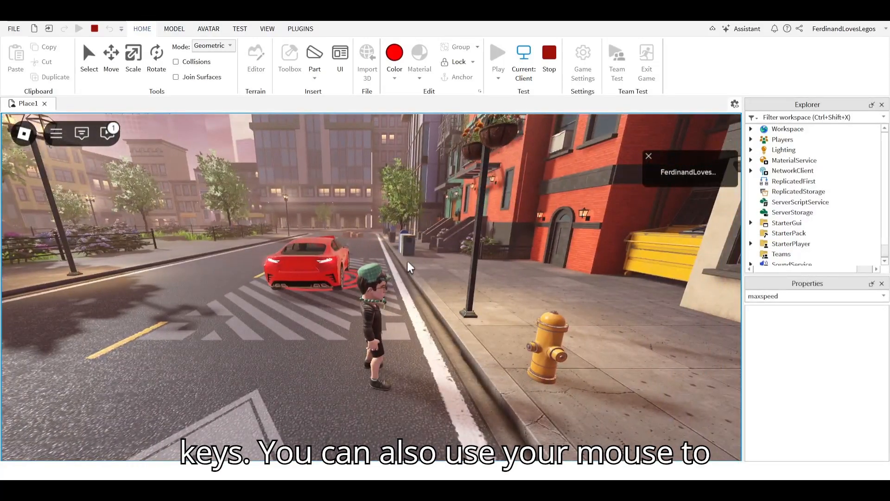
pyautogui.moveTo(461, 278); pyautogui.dragTo(459, 280, button='right')
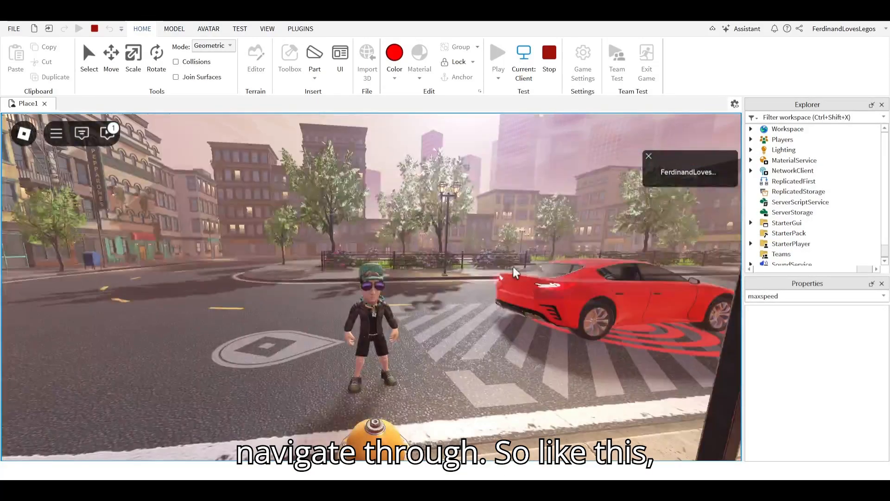
pyautogui.moveTo(514, 271); pyautogui.dragTo(518, 268, button='right')
pyautogui.press('w')
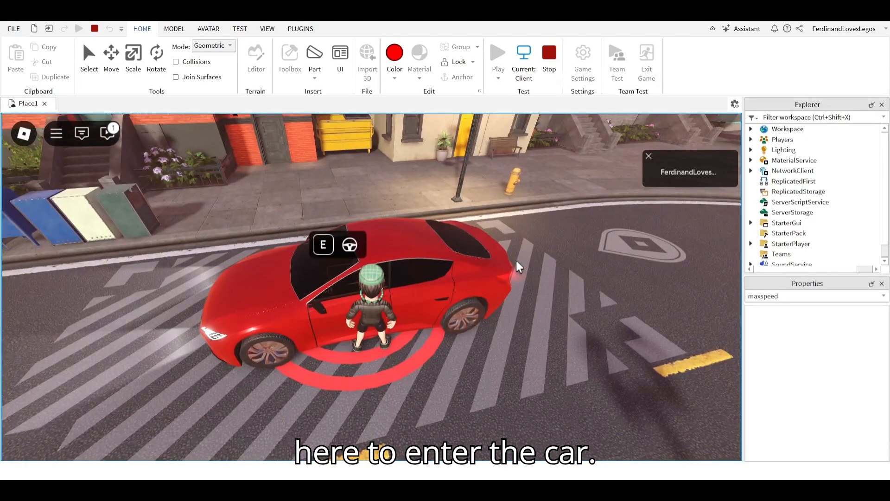
pyautogui.press('e')
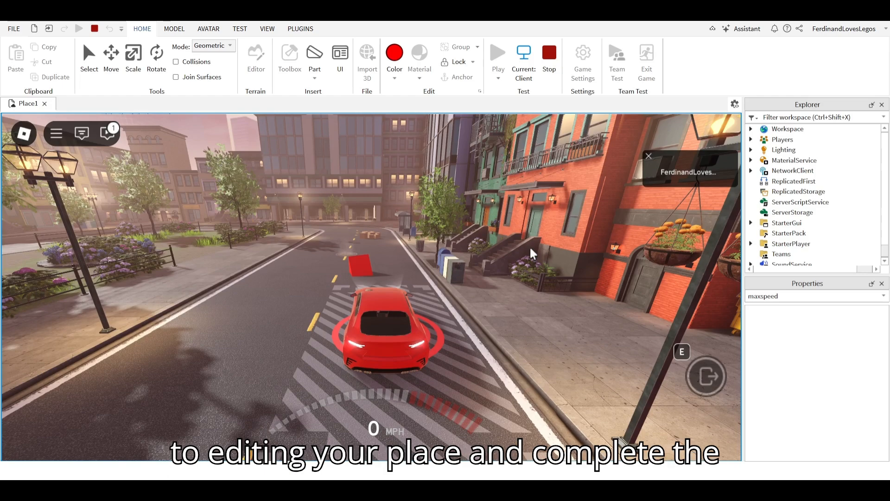
# Stop the playtest and close the place, returning to the Studio home page.
pyautogui.click(550, 65)
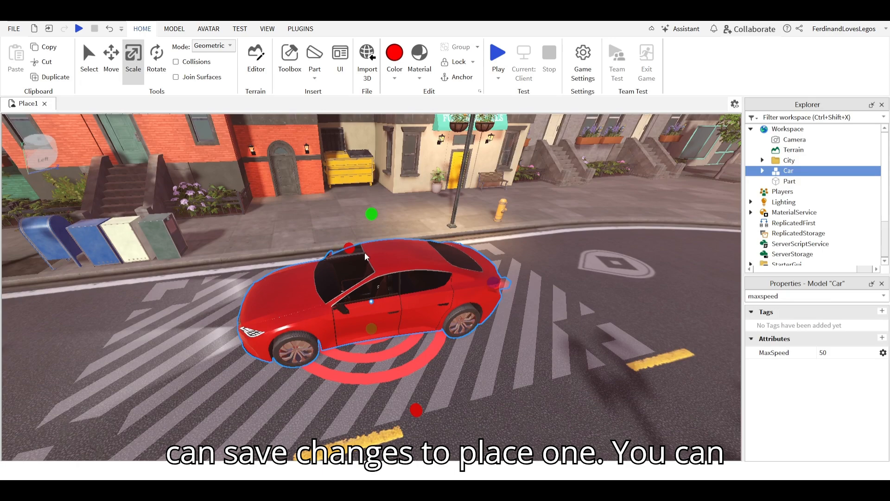
pyautogui.click(454, 266)
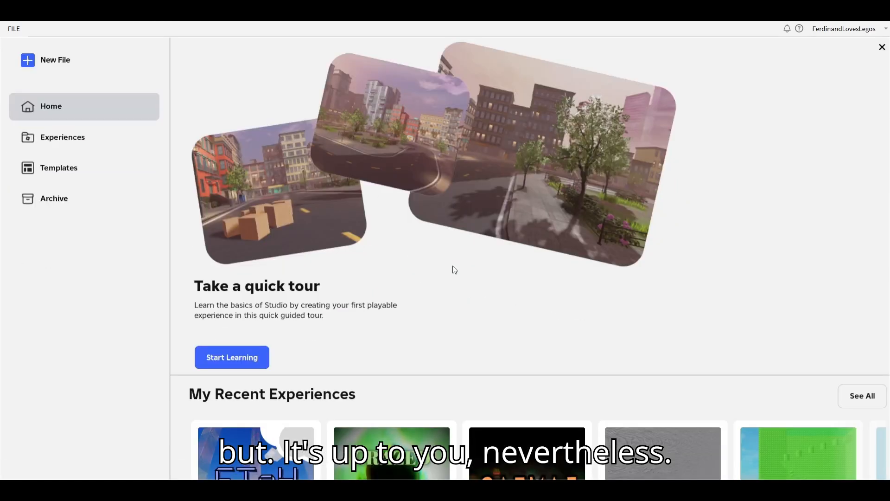
pyautogui.scroll(-2, 454, 269)
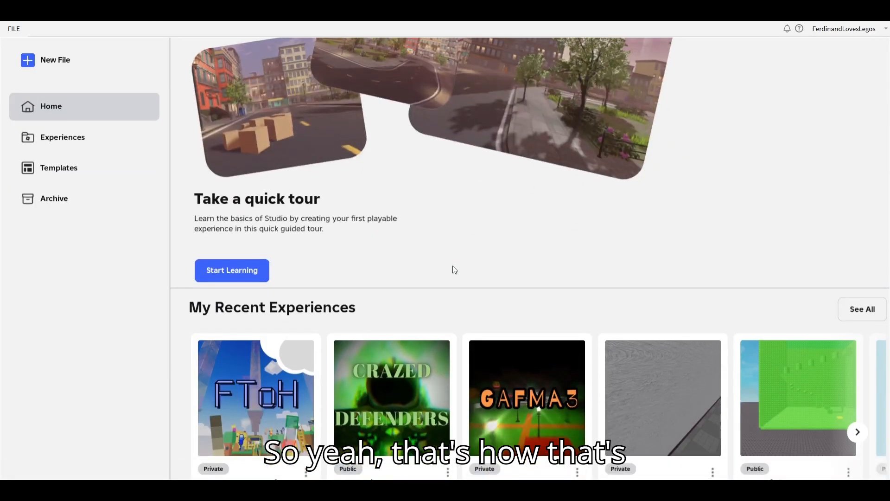
pyautogui.scroll(-3, 465, 262)
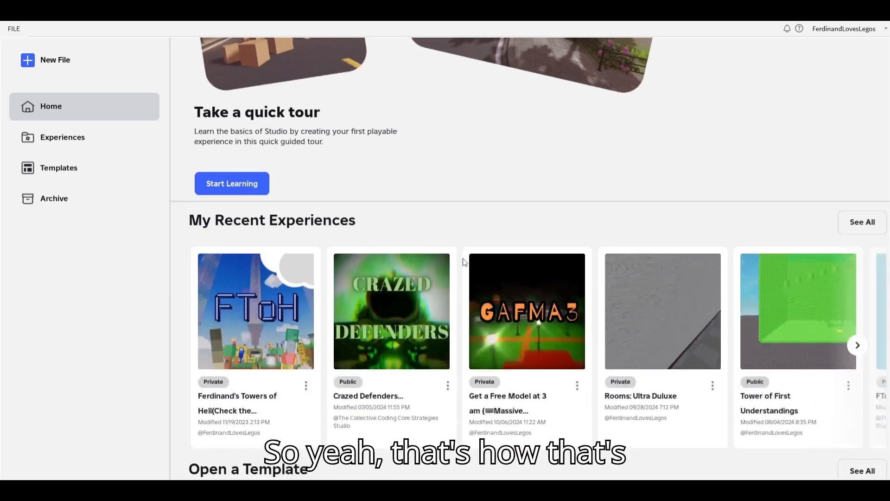
pyautogui.scroll(3, 465, 262)
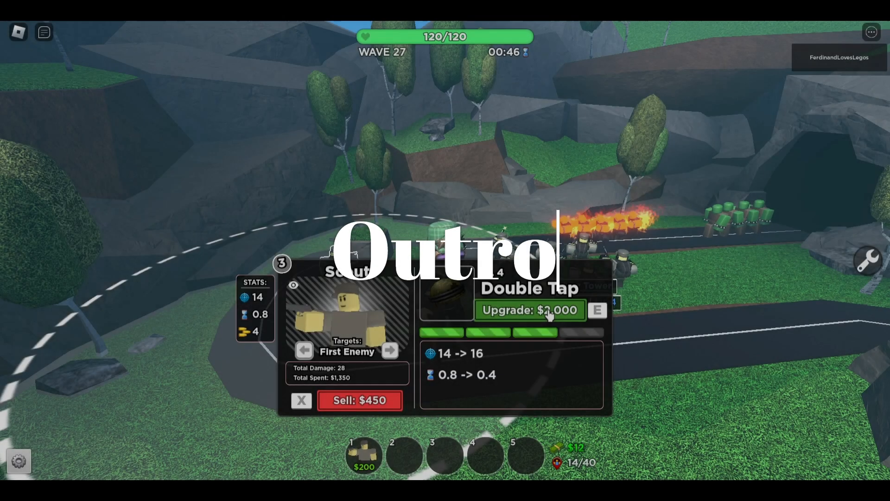
# Try to upgrade the selected Scout to Double Tap, deselect it and walk the avatar forward beside the track.
pyautogui.press('e')
pyautogui.click(532, 204)
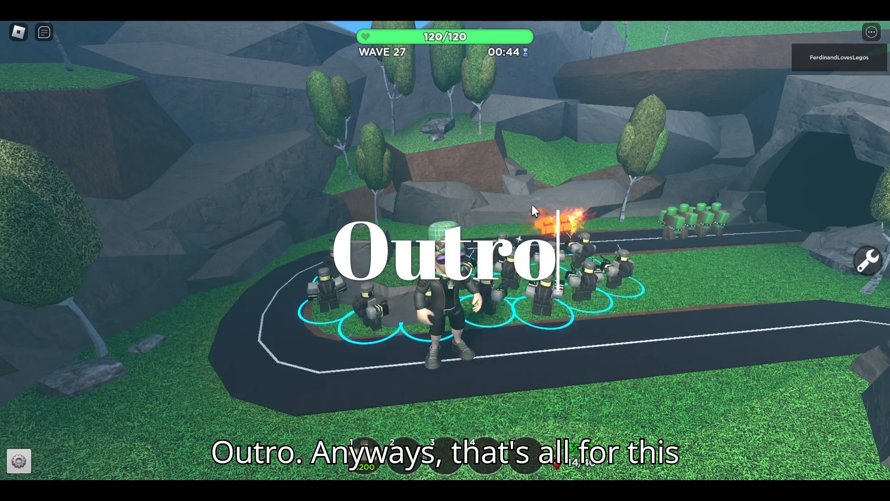
pyautogui.press('w')
pyautogui.moveTo(532, 205); pyautogui.dragTo(532, 205, button='right')
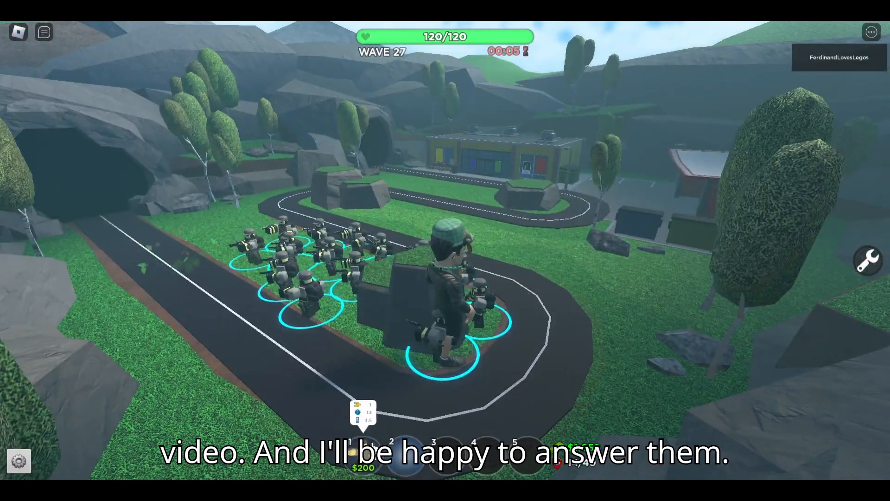
# Place a Scout beside the rock inside the track bend, upgrade it to level 3 and deselect it.
pyautogui.press('1')
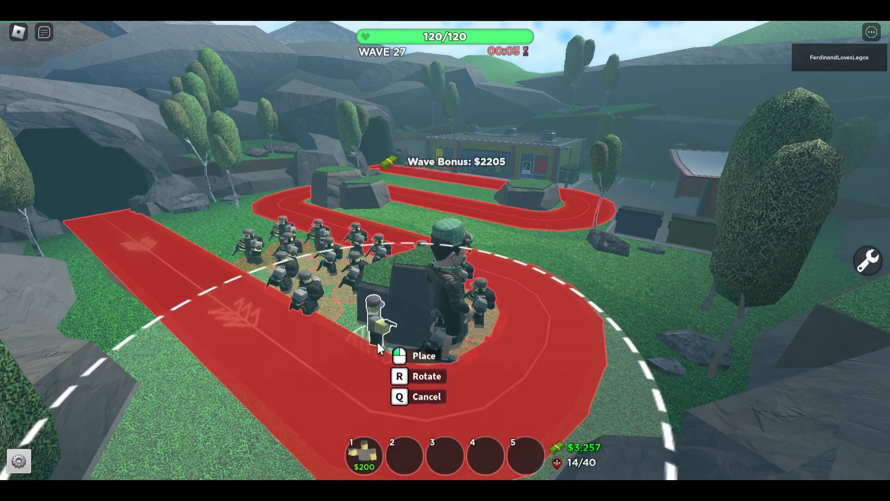
pyautogui.click(377, 343)
pyautogui.click(376, 340)
pyautogui.click(526, 311)
pyautogui.click(526, 311)
pyautogui.click(524, 313)
pyautogui.click(523, 317)
pyautogui.moveTo(523, 319); pyautogui.dragTo(521, 314, button='right')
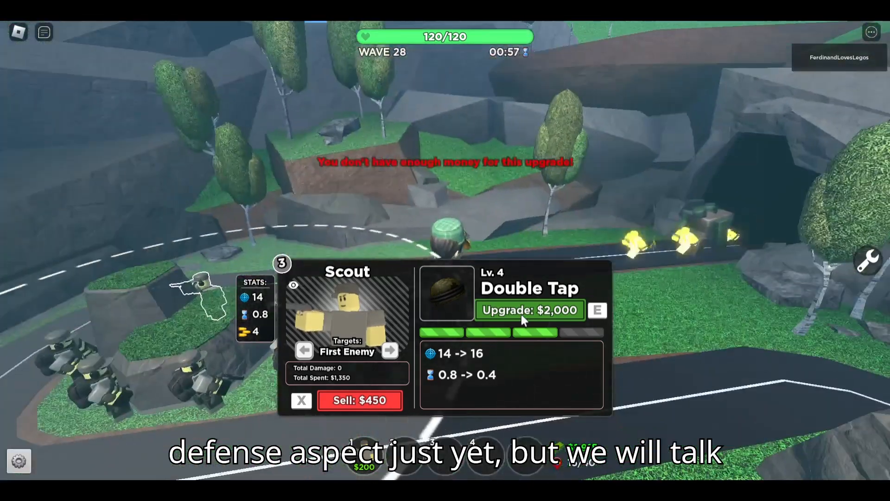
pyautogui.click(555, 317)
pyautogui.click(566, 194)
pyautogui.moveTo(566, 194); pyautogui.dragTo(567, 194, button='right')
# Start placing another Scout among the existing towers inside the track loop.
pyautogui.click(363, 452)
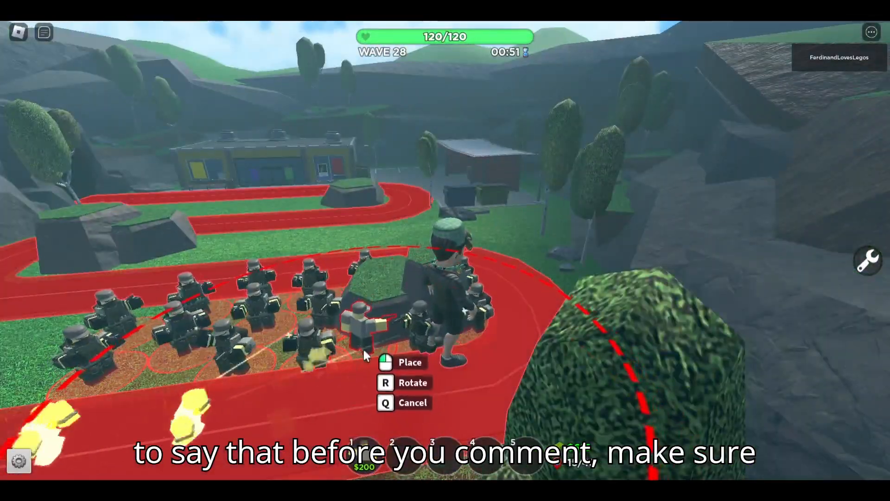
pyautogui.moveTo(366, 348); pyautogui.dragTo(308, 348, button='right')
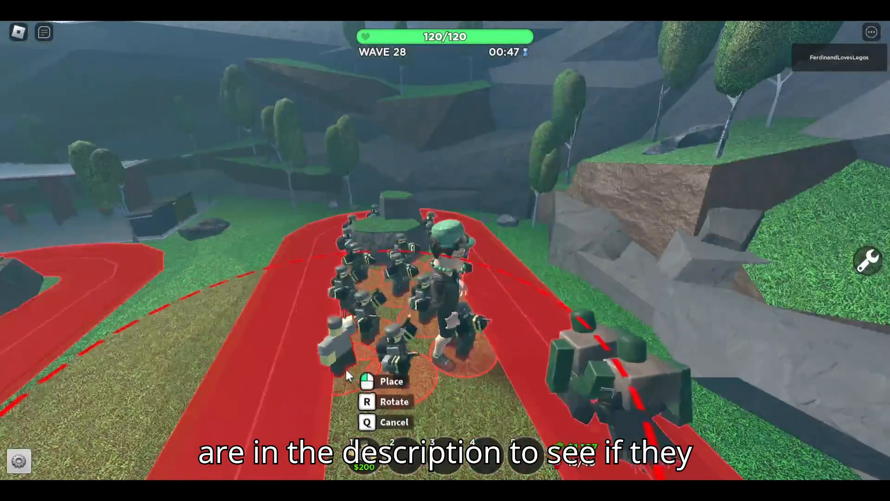